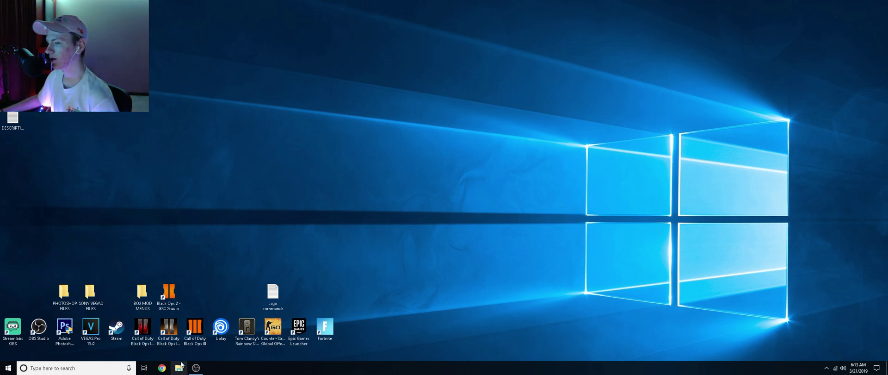
# Review the Output, Video and Advanced settings in OBS Studio, then close them without changes and minimize the window
pyautogui.click(195, 368)
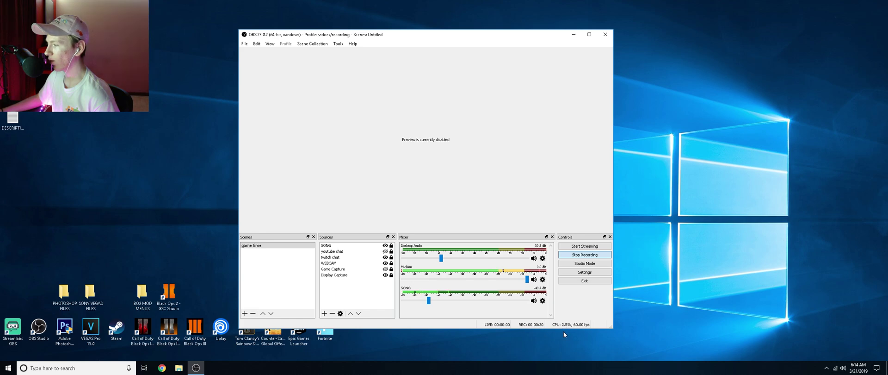
pyautogui.click(242, 44)
pyautogui.click(257, 73)
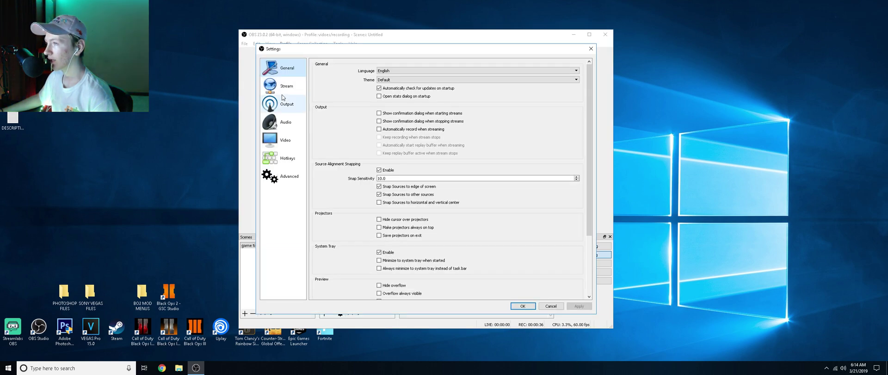
pyautogui.click(282, 90)
pyautogui.click(284, 103)
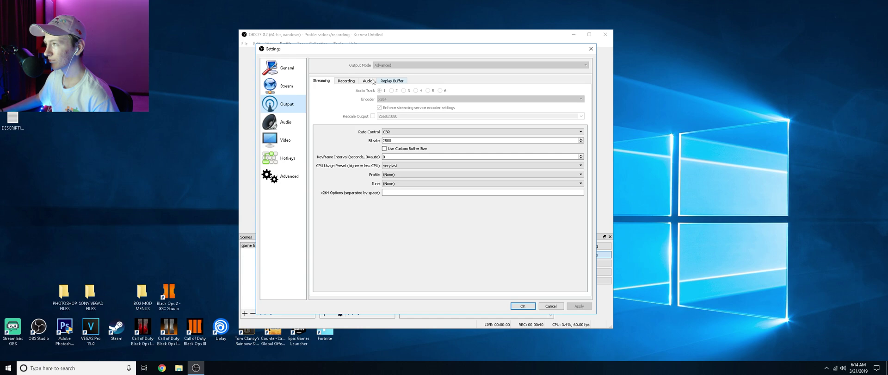
pyautogui.click(296, 123)
pyautogui.click(284, 140)
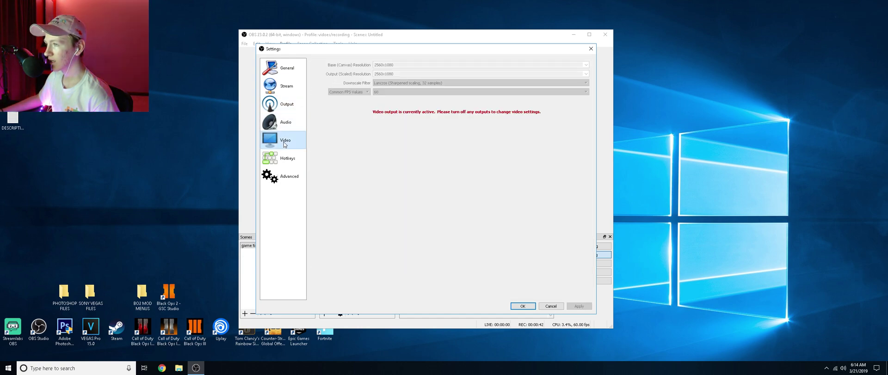
pyautogui.click(289, 177)
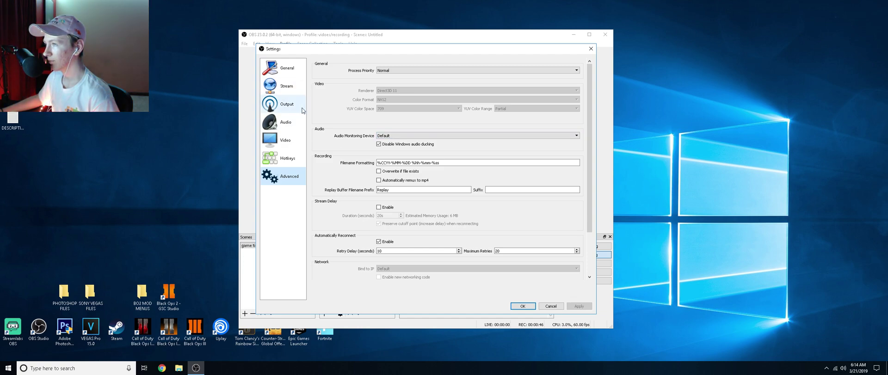
pyautogui.click(297, 92)
pyautogui.click(291, 107)
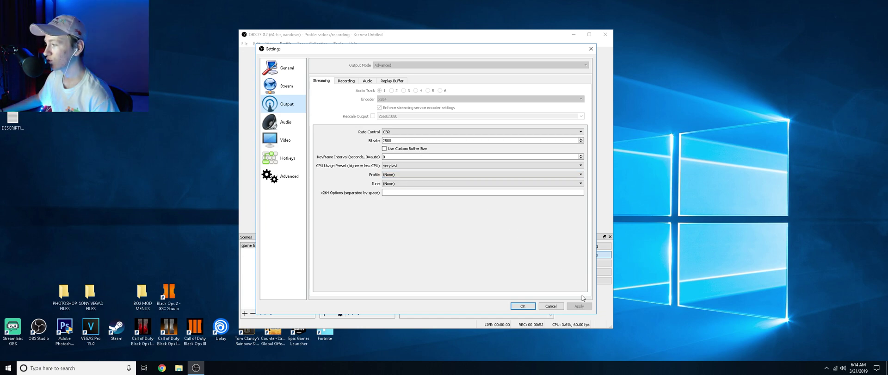
pyautogui.click(560, 307)
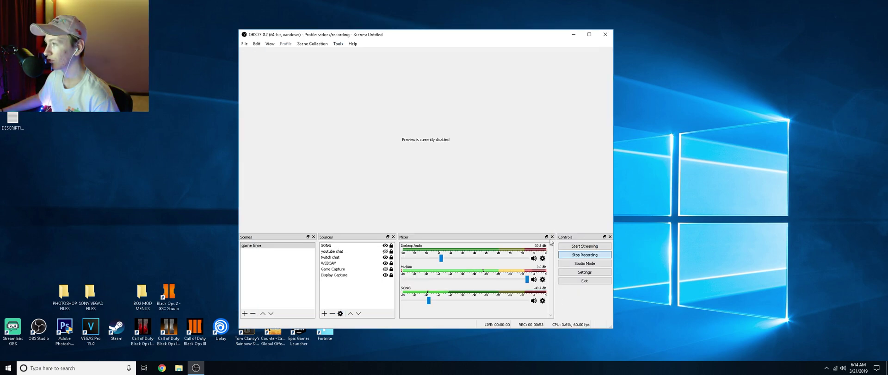
pyautogui.click(574, 34)
# Launch Streamlabs OBS from the desktop, then minimize it and bring OBS Studio to the front
pyautogui.rightClick(24, 328)
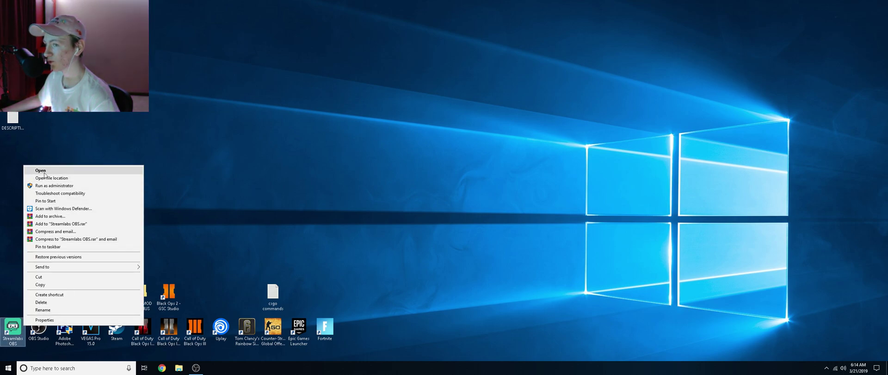
pyautogui.click(59, 174)
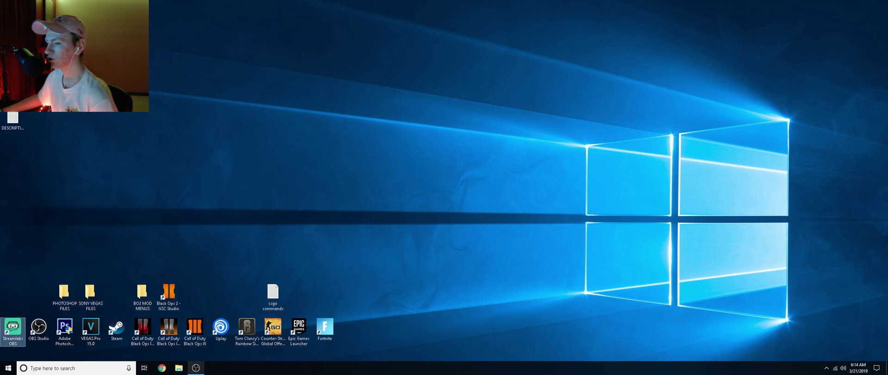
pyautogui.click(196, 368)
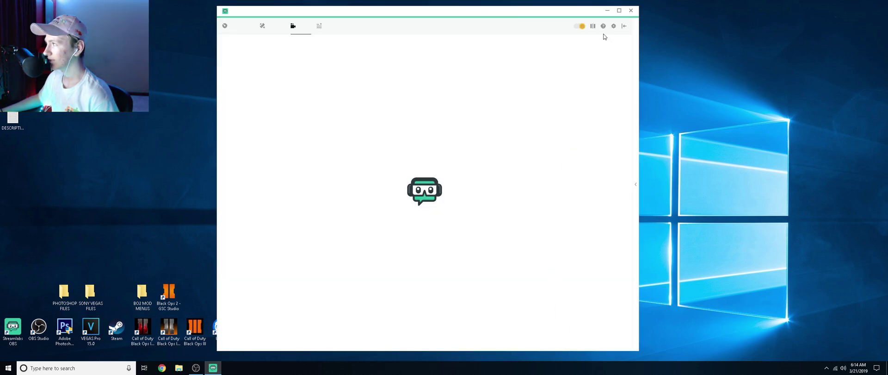
pyautogui.click(607, 10)
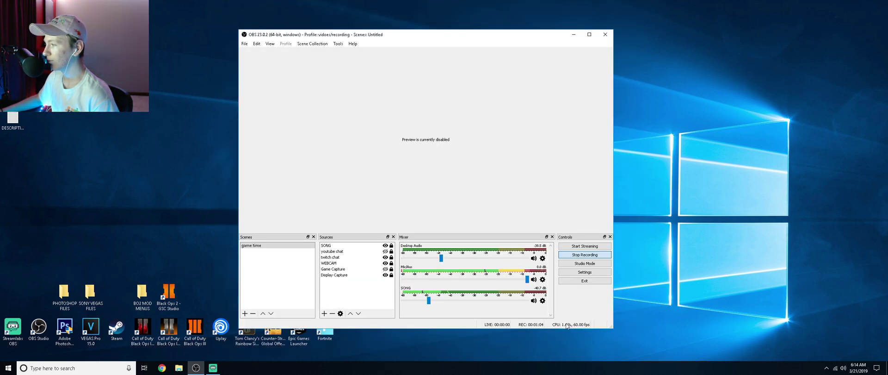
# Enable the OBS Studio preview to check its effect on CPU usage, then disable the preview again
pyautogui.rightClick(494, 180)
pyautogui.click(507, 182)
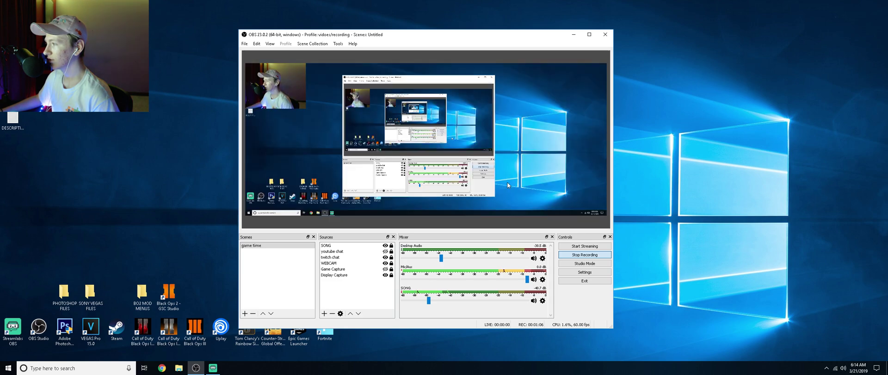
pyautogui.rightClick(464, 149)
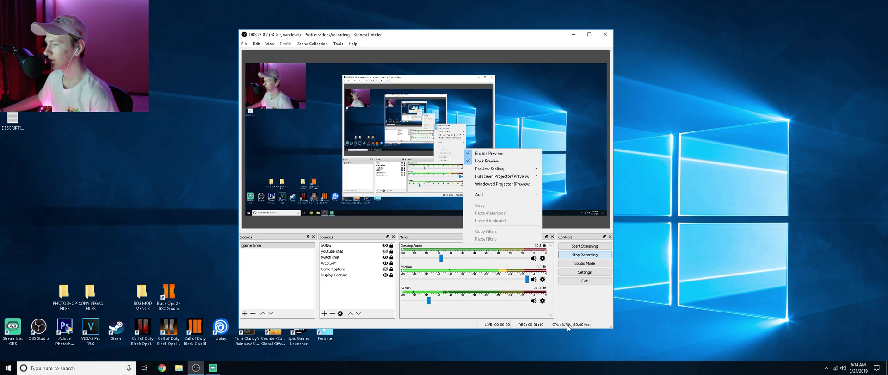
pyautogui.click(485, 153)
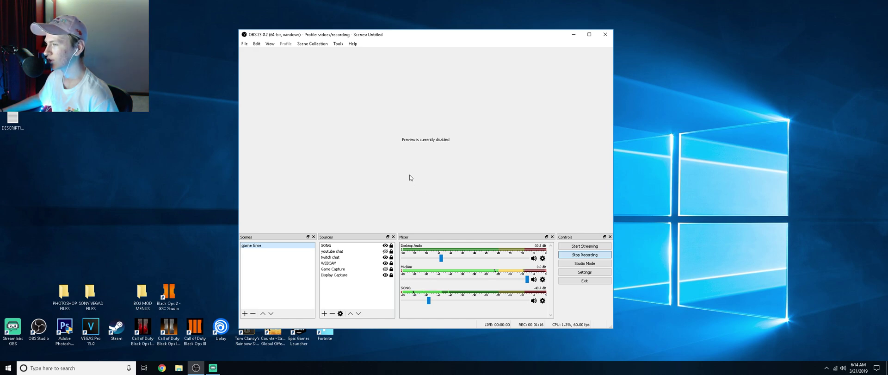
# Switch from OBS Studio to Streamlabs OBS and disable Performance Mode in the editor
pyautogui.click(573, 34)
pyautogui.click(213, 367)
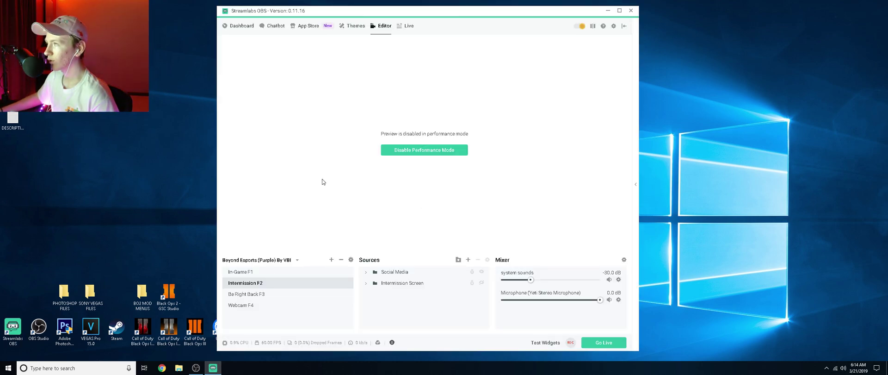
pyautogui.moveTo(293, 11); pyautogui.dragTo(313, 8)
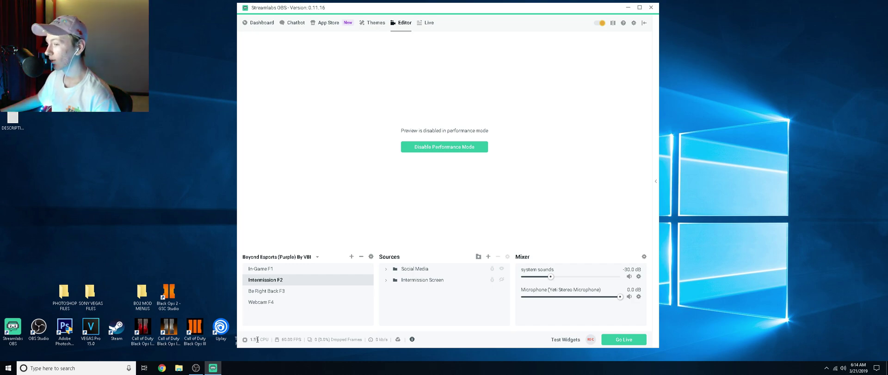
pyautogui.click(440, 143)
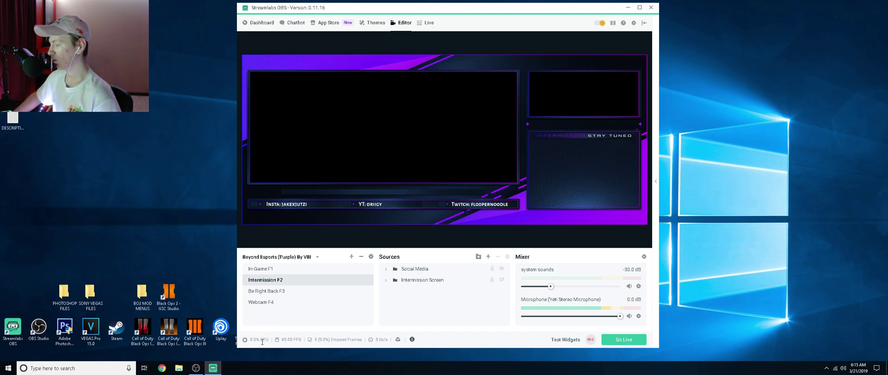
# Cycle through the In-Game, Intermission and Webcam scenes, returning to In-Game, to examine CPU usage with the preview on
pyautogui.press('F1')
pyautogui.press('F2')
pyautogui.press('F1')
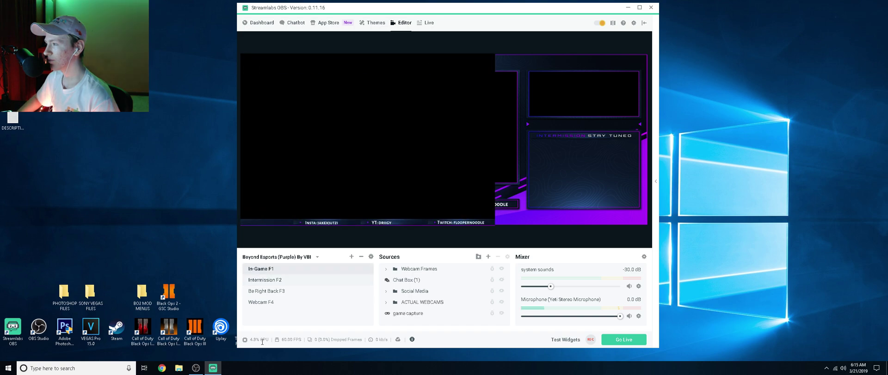
pyautogui.press('F2')
pyautogui.press('F1')
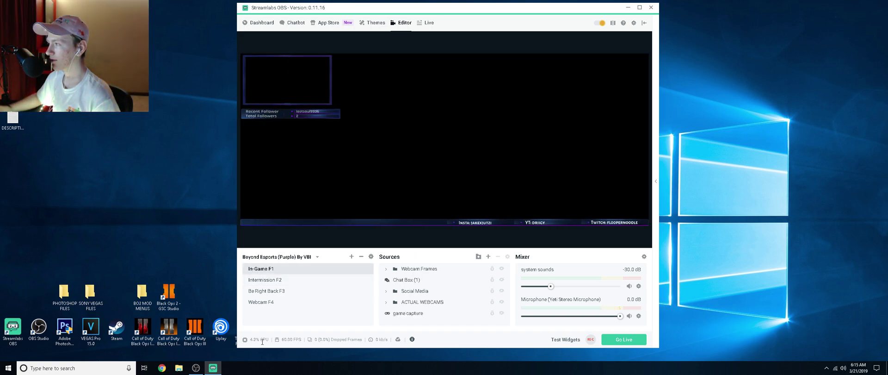
pyautogui.click(292, 300)
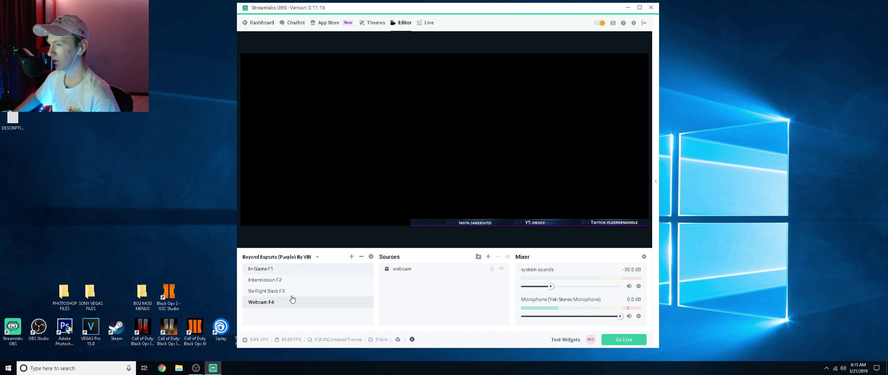
pyautogui.click(293, 268)
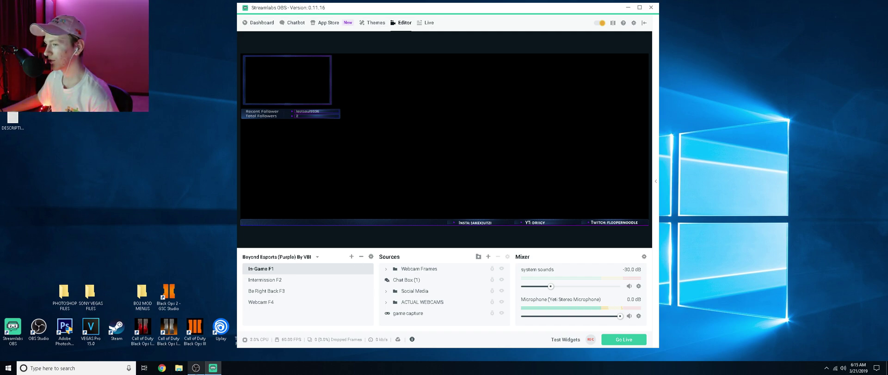
# Switch to OBS Studio to compare its CPU usage with Streamlabs OBS, then minimize it again
pyautogui.moveTo(207, 372)
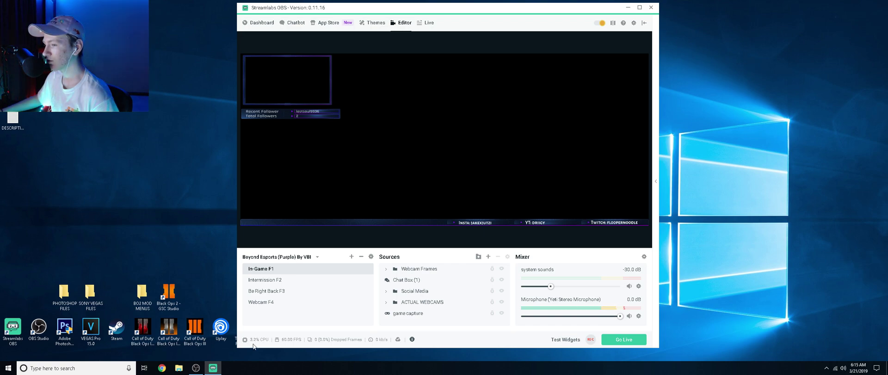
pyautogui.click(196, 368)
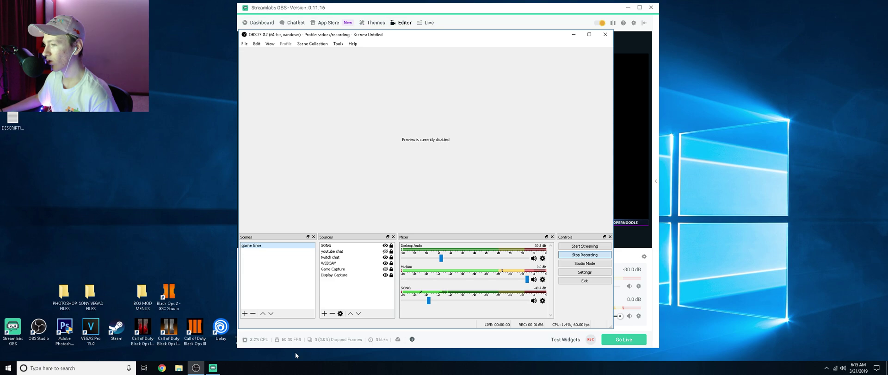
pyautogui.click(574, 34)
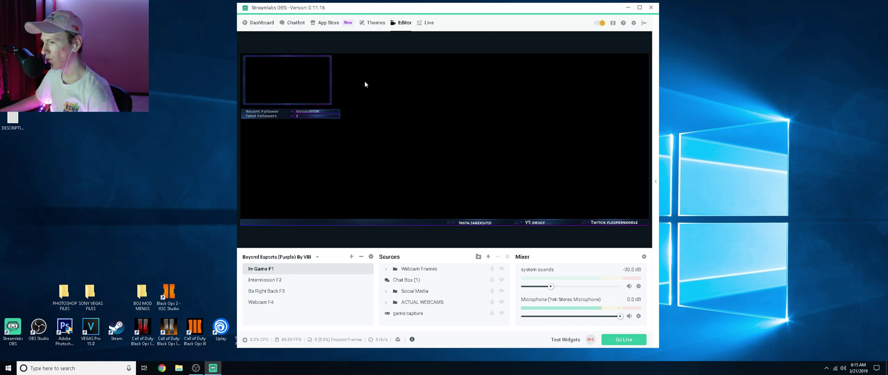
pyautogui.hotkey('alt', 'Tab')
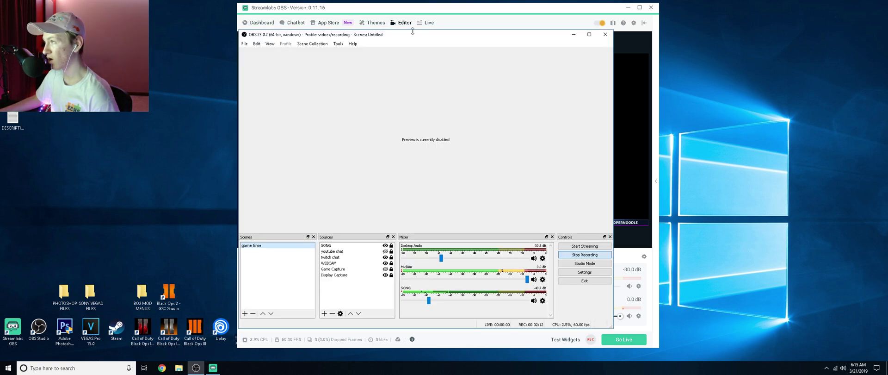
pyautogui.moveTo(560, 40); pyautogui.dragTo(522, 44)
pyautogui.click(534, 39)
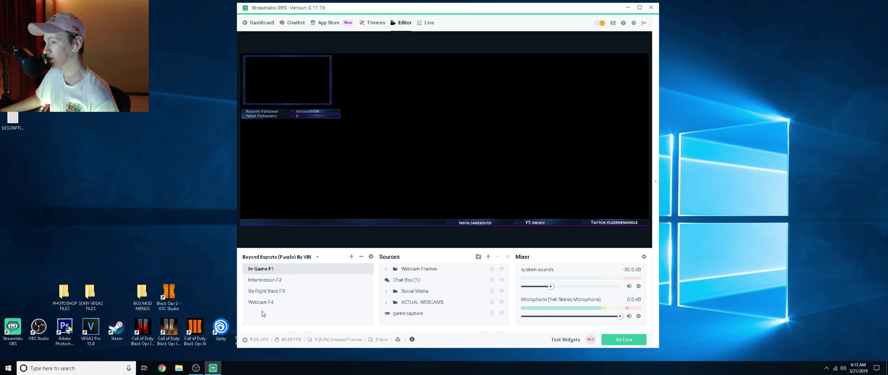
# Turn on Performance Mode in the Streamlabs OBS editor, and switch the theme to dark and back to light
pyautogui.rightClick(318, 181)
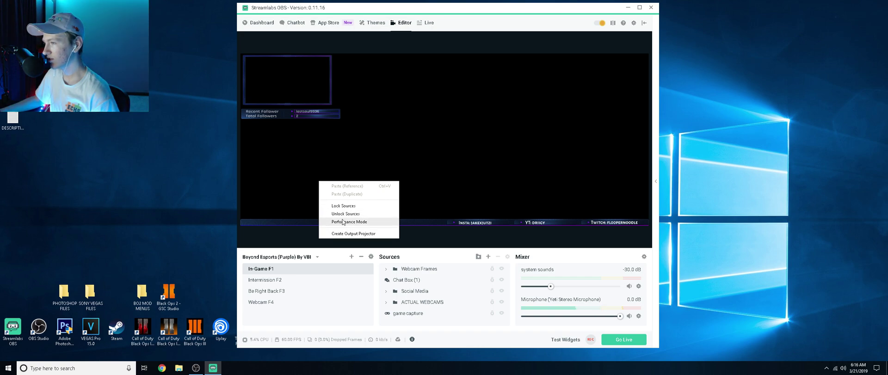
pyautogui.click(346, 222)
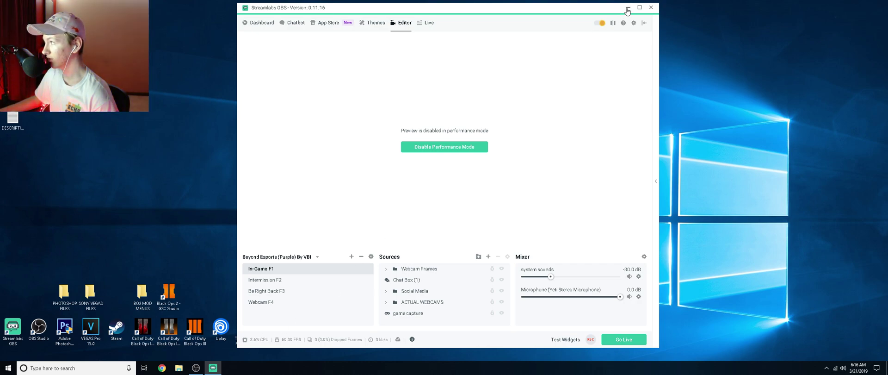
pyautogui.click(601, 25)
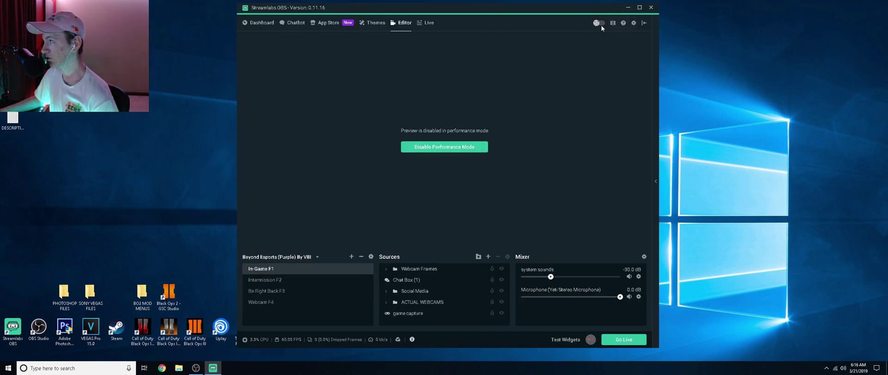
pyautogui.click(601, 25)
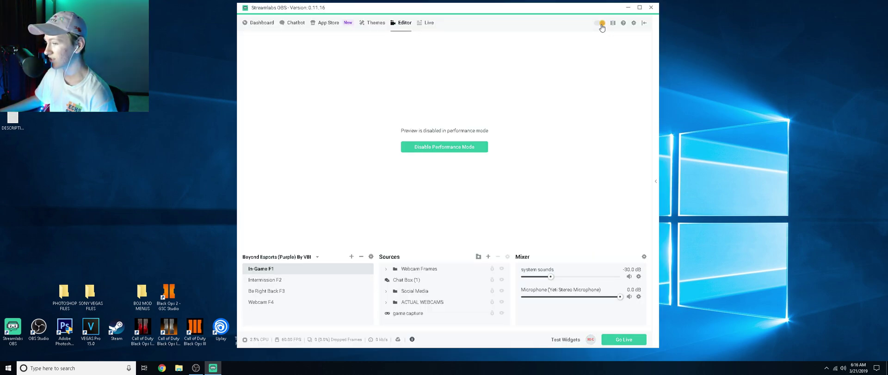
pyautogui.click(628, 8)
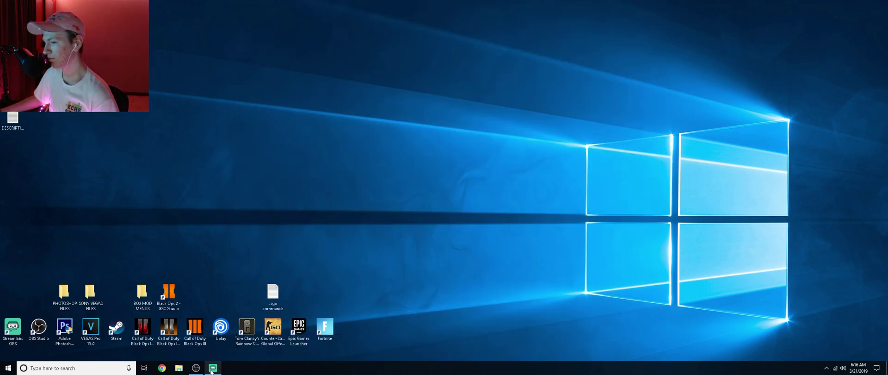
# In File Explorer, browse from drive C to the slobs-client folder under AppData\Roaming in the user's profile folder
pyautogui.click(178, 368)
pyautogui.moveTo(354, 101); pyautogui.dragTo(381, 73)
pyautogui.click(362, 205)
pyautogui.doubleClick(408, 174)
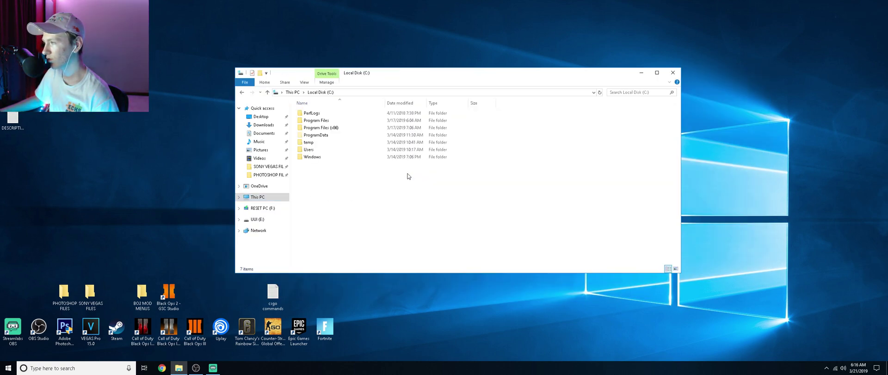
pyautogui.doubleClick(337, 151)
pyautogui.doubleClick(338, 124)
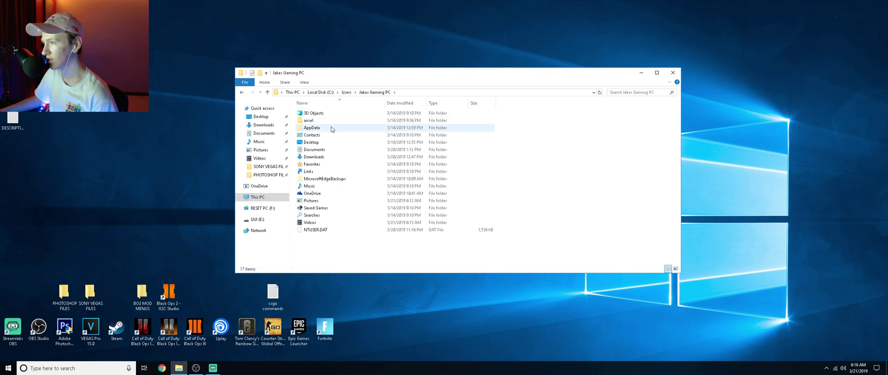
pyautogui.doubleClick(326, 127)
pyautogui.doubleClick(327, 129)
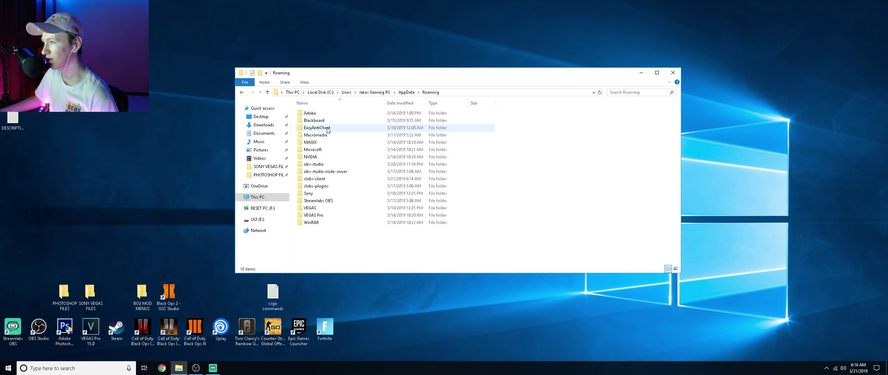
pyautogui.click(323, 179)
pyautogui.doubleClick(323, 179)
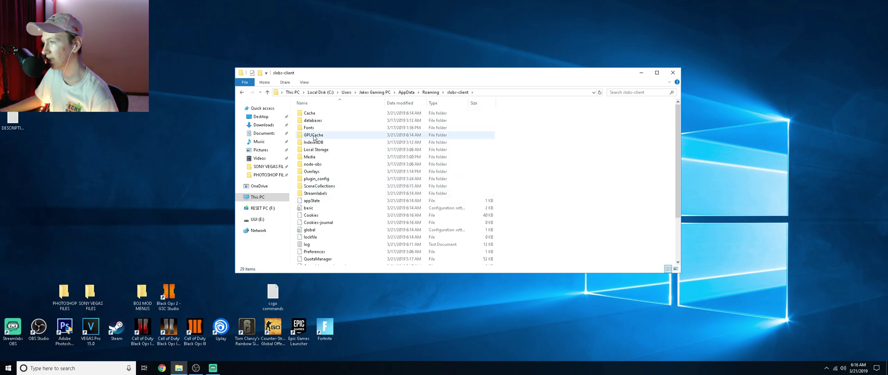
# Close Streamlabs OBS, and permanently delete the Cache and GPUCache folders from slobs-client
pyautogui.click(213, 365)
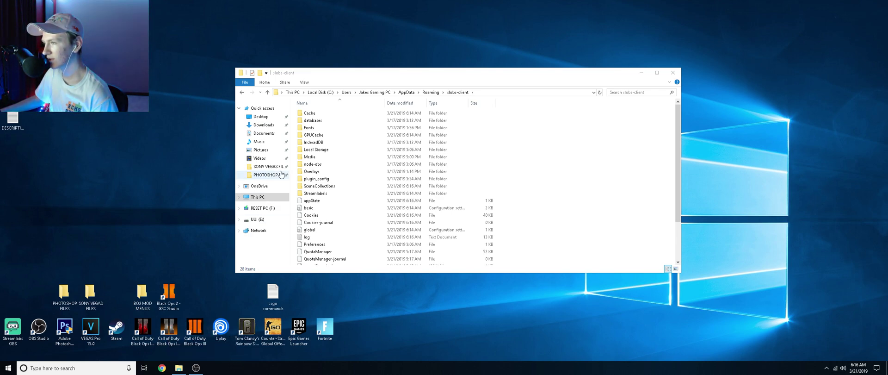
pyautogui.click(326, 114)
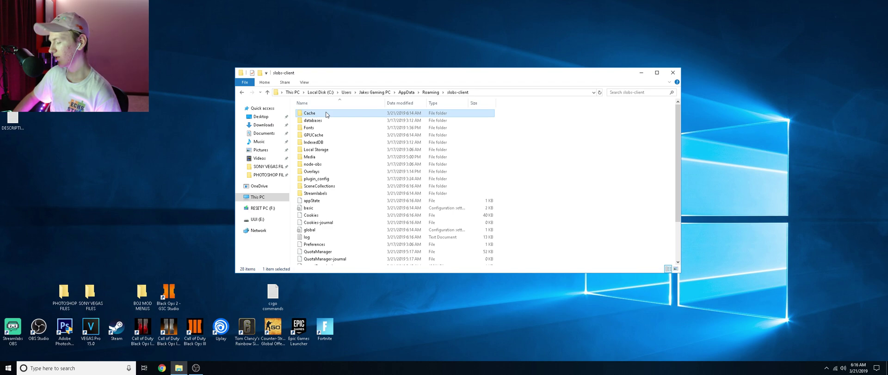
pyautogui.press('Delete')
pyautogui.click(322, 129)
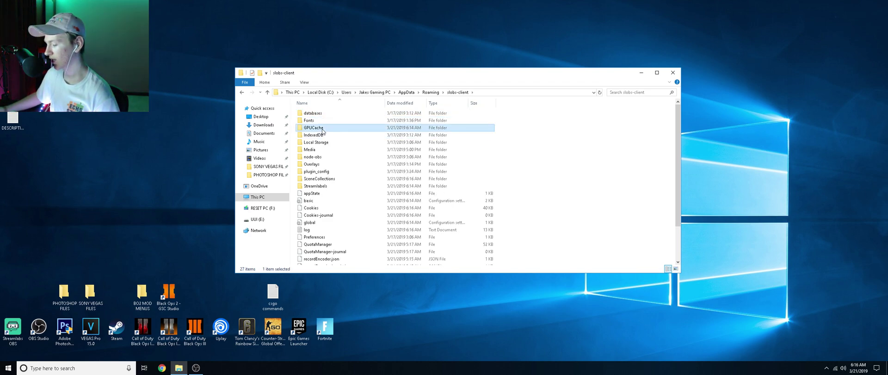
pyautogui.press('Delete')
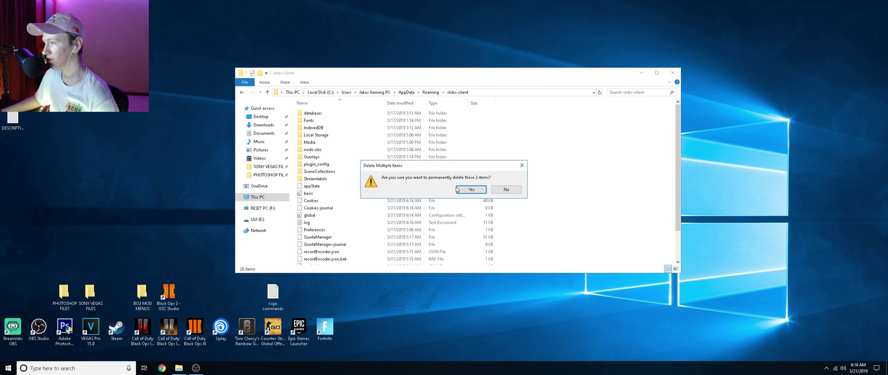
pyautogui.click(471, 191)
pyautogui.click(253, 116)
pyautogui.click(258, 125)
pyautogui.click(258, 133)
pyautogui.click(258, 142)
pyautogui.click(257, 150)
pyautogui.click(255, 159)
pyautogui.click(260, 150)
pyautogui.click(258, 158)
pyautogui.click(262, 150)
pyautogui.click(259, 158)
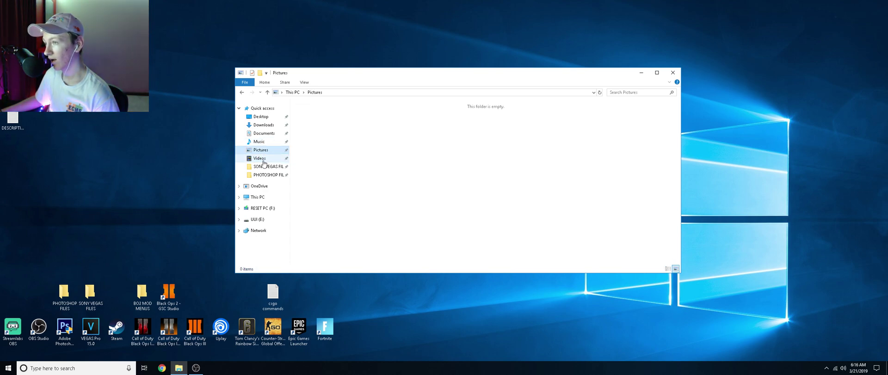
pyautogui.click(266, 166)
pyautogui.click(266, 175)
pyautogui.click(259, 186)
pyautogui.click(258, 197)
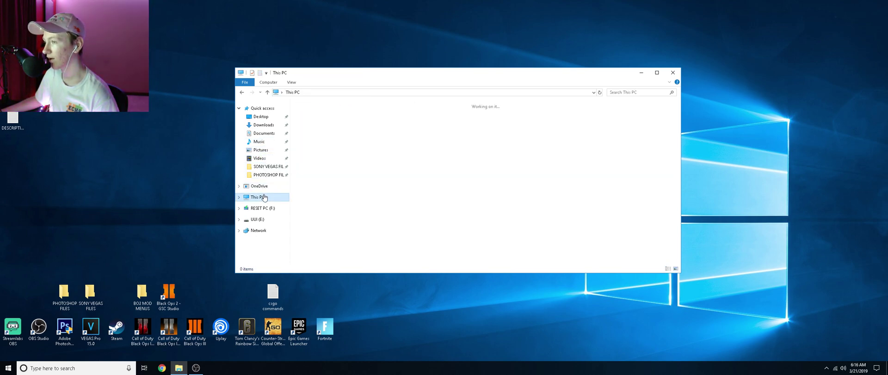
# Close File Explorer, switch to OBS Studio to disable its preview, and minimize it
pyautogui.click(673, 72)
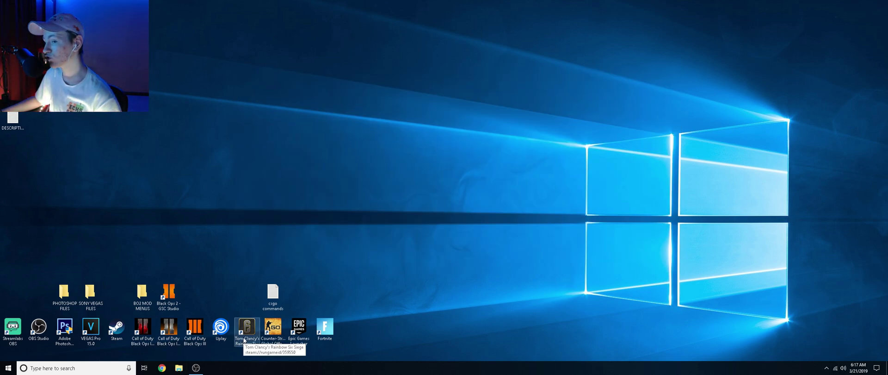
pyautogui.click(196, 368)
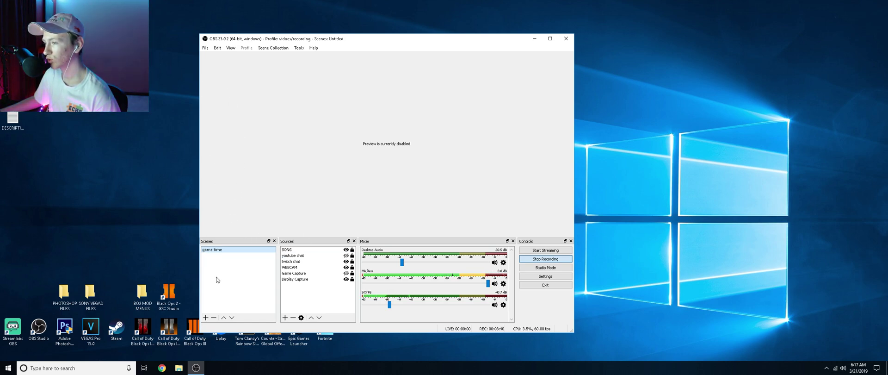
pyautogui.click(206, 318)
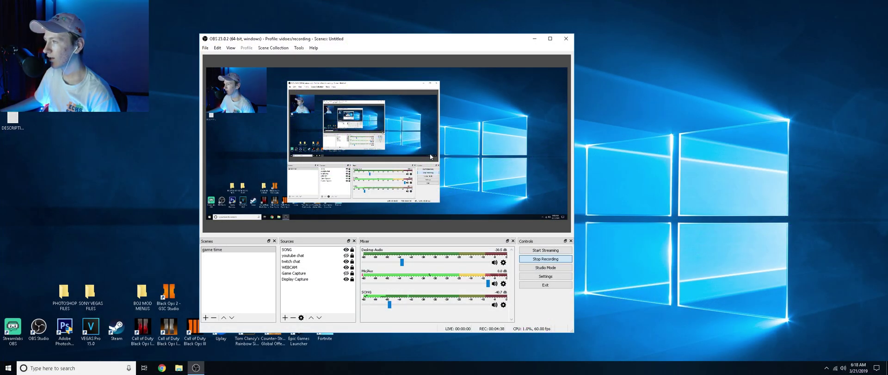
pyautogui.rightClick(424, 151)
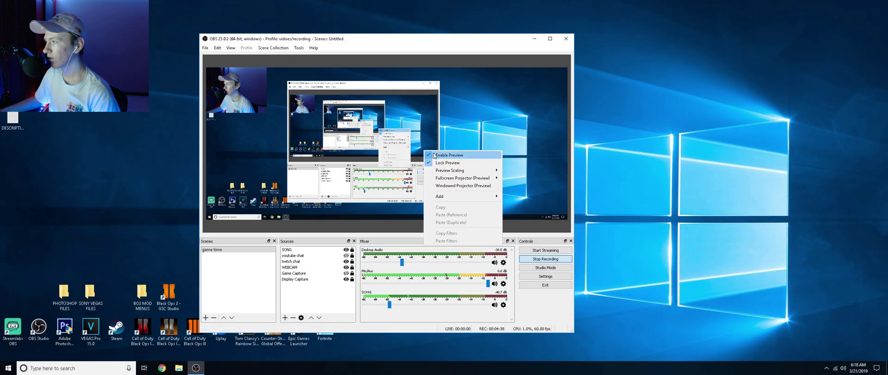
pyautogui.click(437, 154)
pyautogui.click(533, 39)
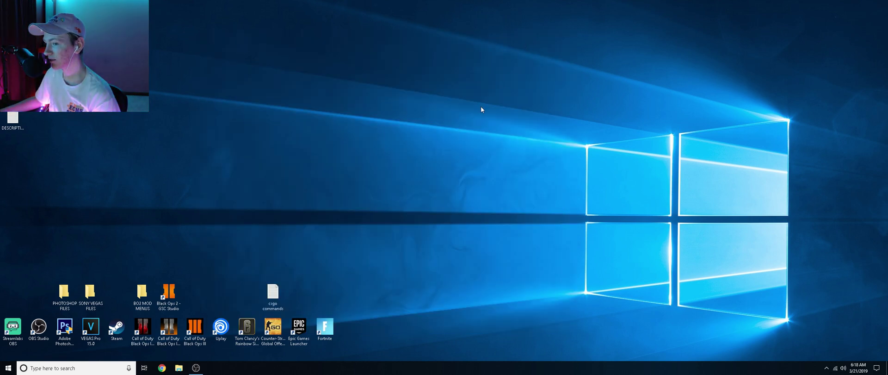
# Open File Explorer and browse from drive C through the user's profile folder to AppData\Roaming\slobs-client
pyautogui.click(178, 368)
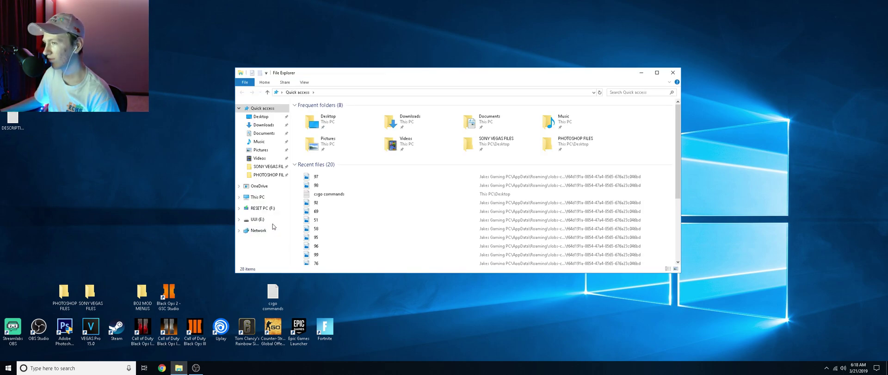
pyautogui.click(271, 199)
pyautogui.doubleClick(426, 169)
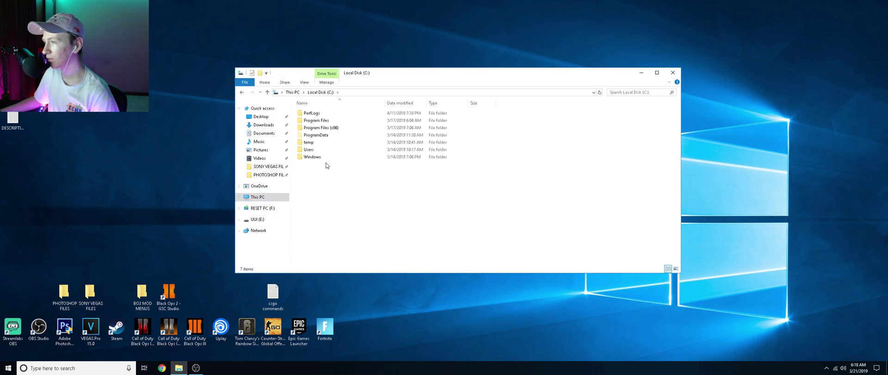
pyautogui.click(242, 92)
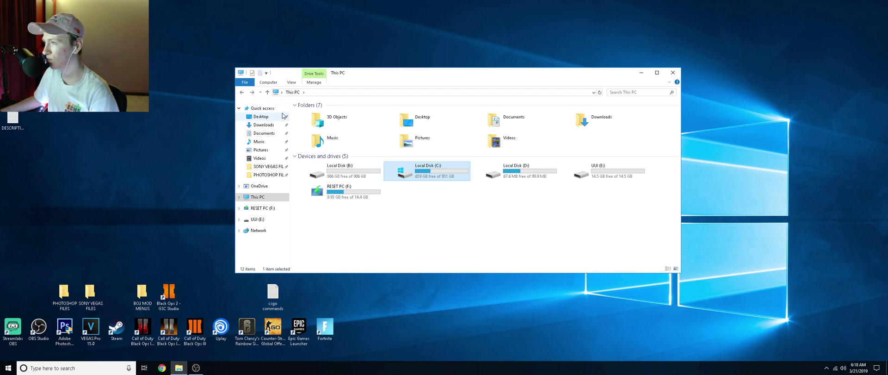
pyautogui.doubleClick(407, 170)
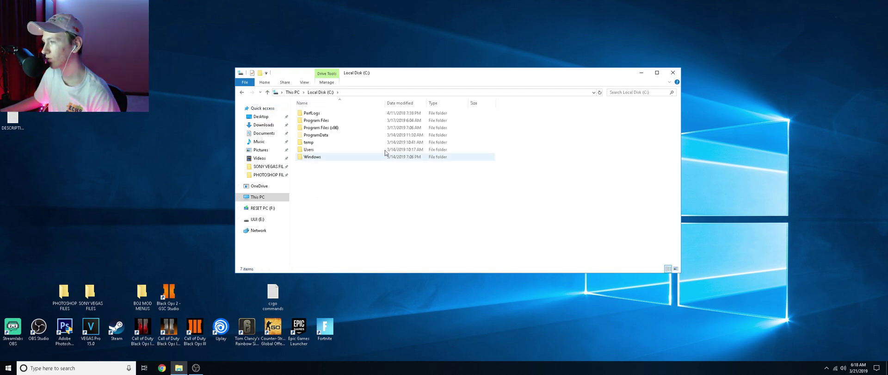
pyautogui.doubleClick(350, 151)
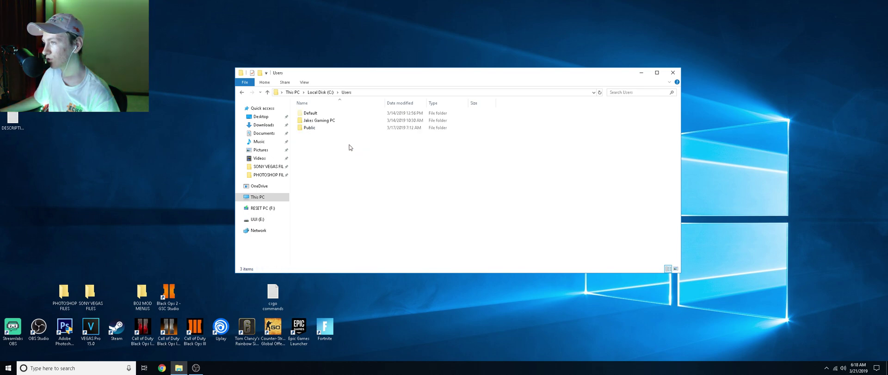
pyautogui.doubleClick(331, 120)
pyautogui.doubleClick(317, 127)
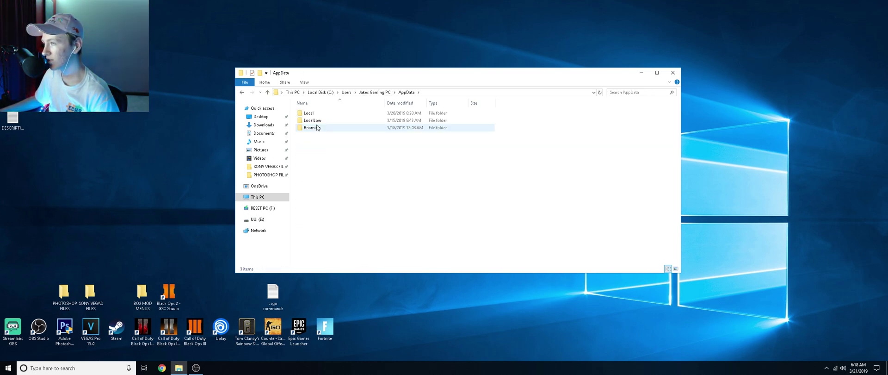
pyautogui.doubleClick(318, 128)
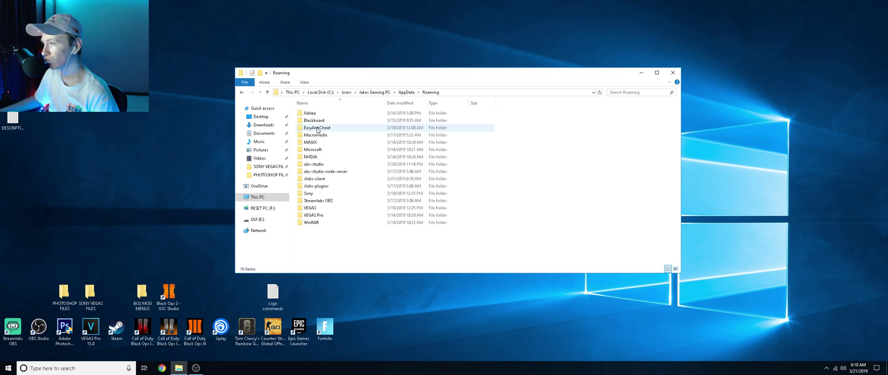
pyautogui.doubleClick(315, 179)
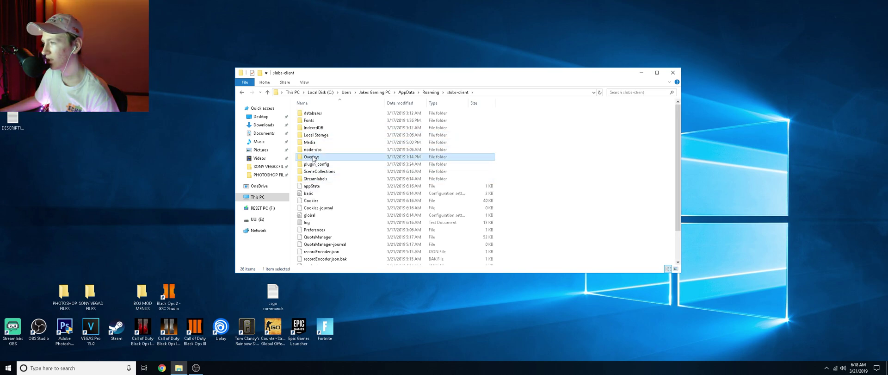
# View the intermission overlay image in the second subfolder of Overlays, and close the image viewer
pyautogui.doubleClick(313, 157)
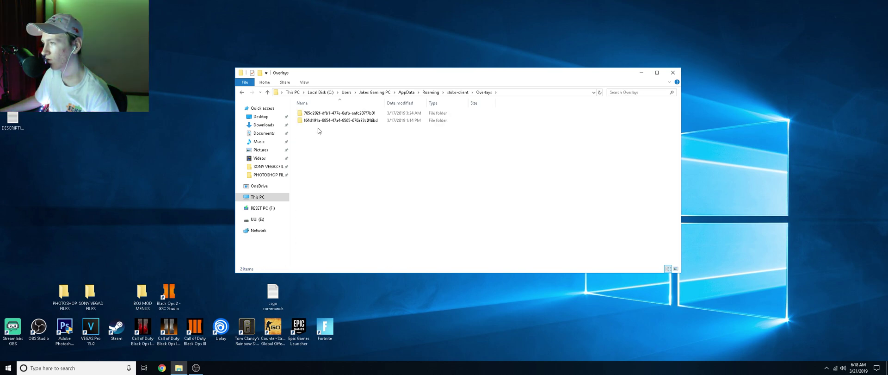
pyautogui.doubleClick(389, 121)
pyautogui.scroll(-5, 388, 153)
pyautogui.doubleClick(498, 204)
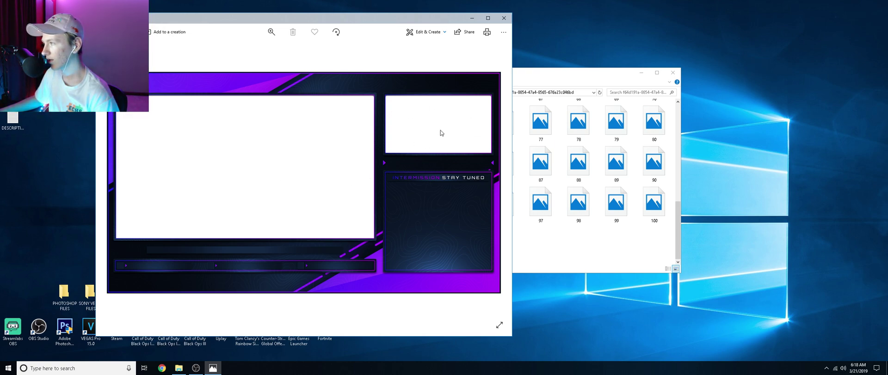
pyautogui.click(504, 18)
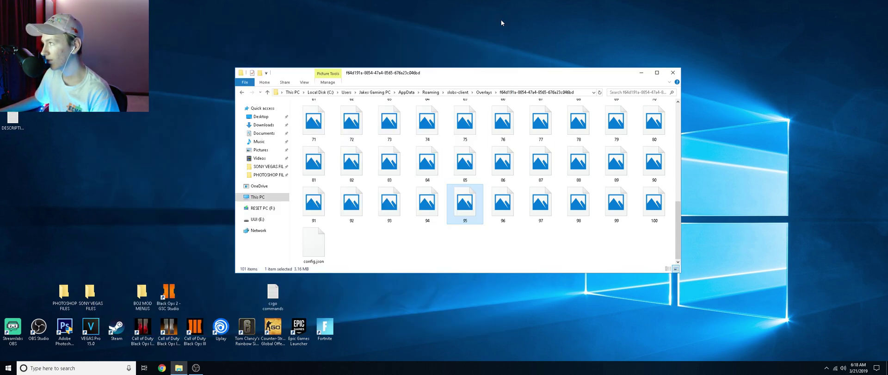
# Return to the Roaming folder to show slobs-client again, and close File Explorer
pyautogui.click(432, 93)
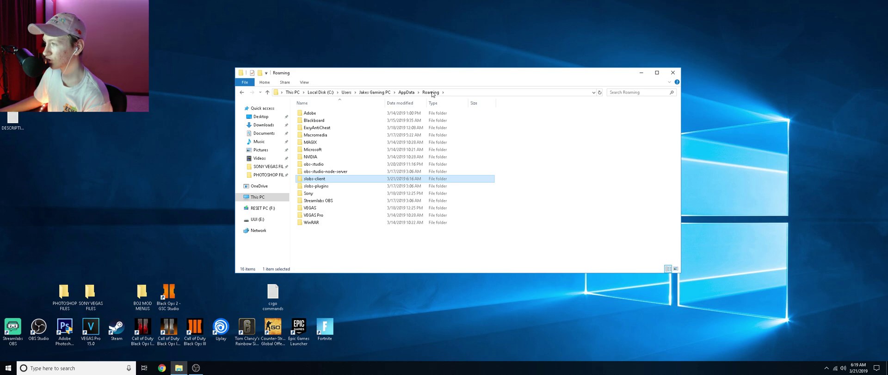
pyautogui.doubleClick(347, 180)
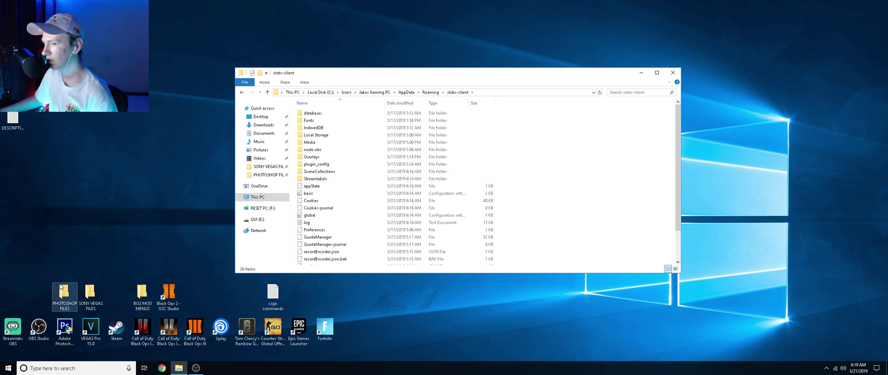
pyautogui.click(674, 73)
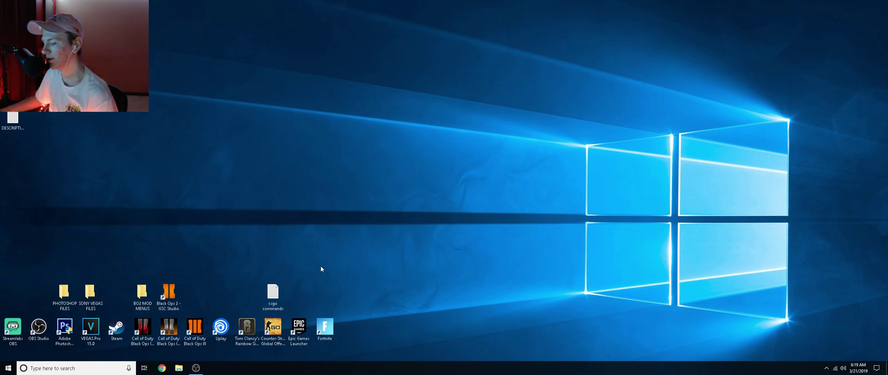
pyautogui.moveTo(32, 286); pyautogui.dragTo(44, 275)
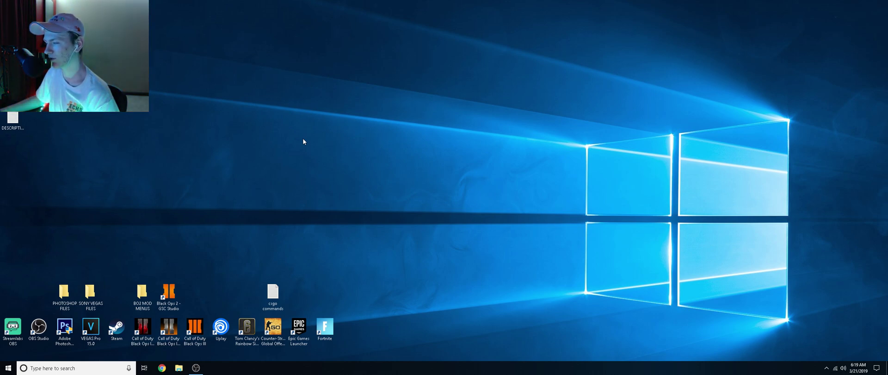
# Launch Streamlabs OBS from the desktop and browse the available scene themes
pyautogui.rightClick(13, 326)
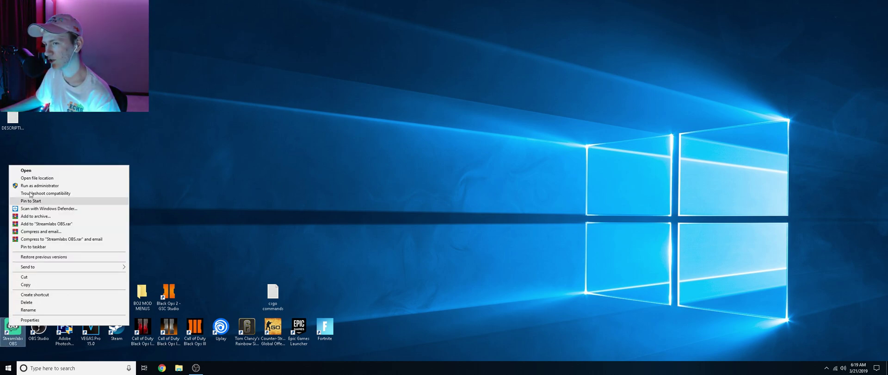
pyautogui.click(35, 168)
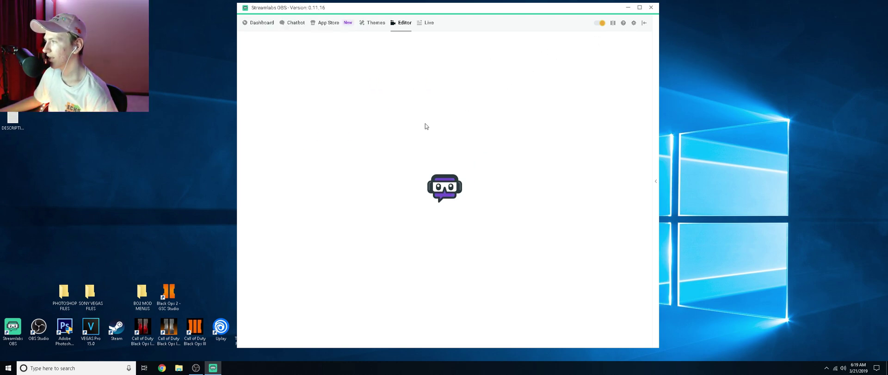
pyautogui.click(376, 23)
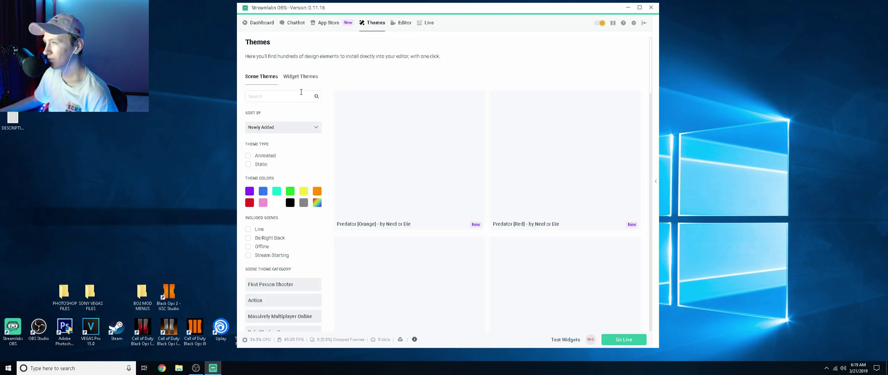
pyautogui.scroll(-1, 536, 248)
pyautogui.scroll(-2, 536, 247)
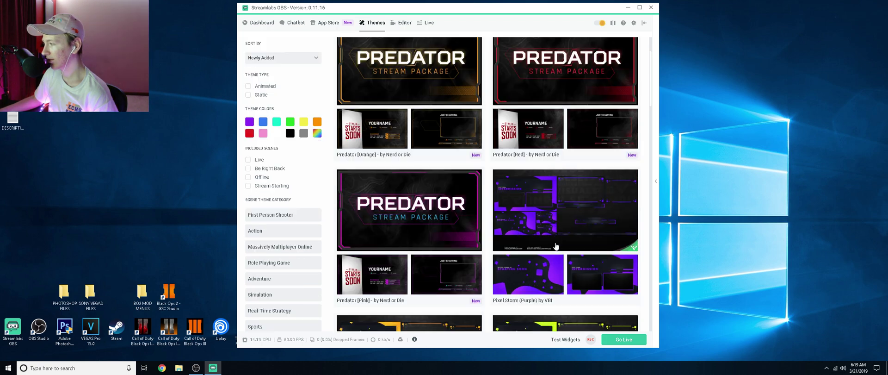
pyautogui.scroll(-2, 583, 279)
pyautogui.scroll(-10, 584, 278)
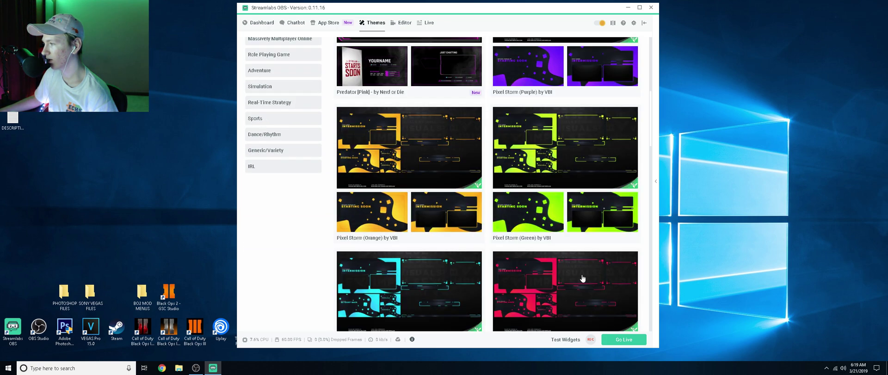
pyautogui.scroll(6, 542, 205)
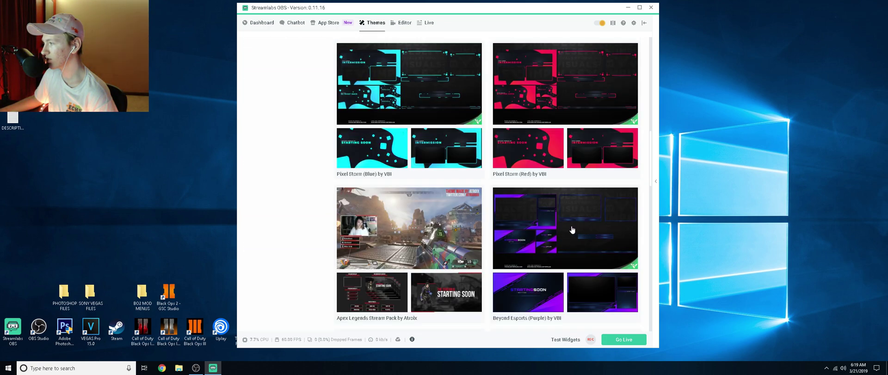
pyautogui.scroll(9, 573, 230)
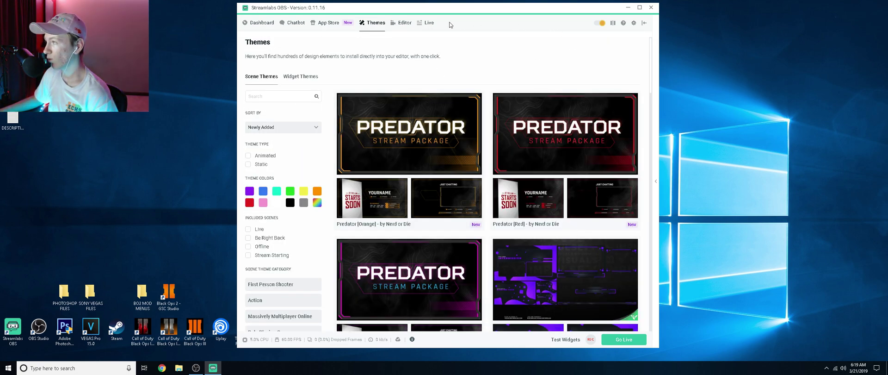
# View the Live page with its recent events and disabled preview, and return to the Editor
pyautogui.click(426, 23)
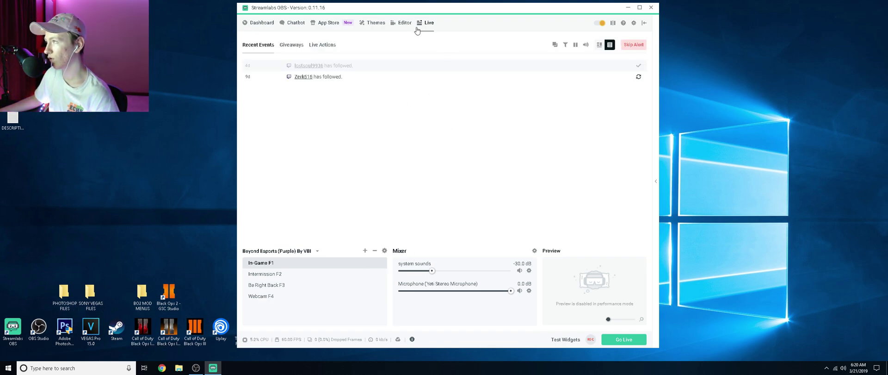
pyautogui.click(403, 23)
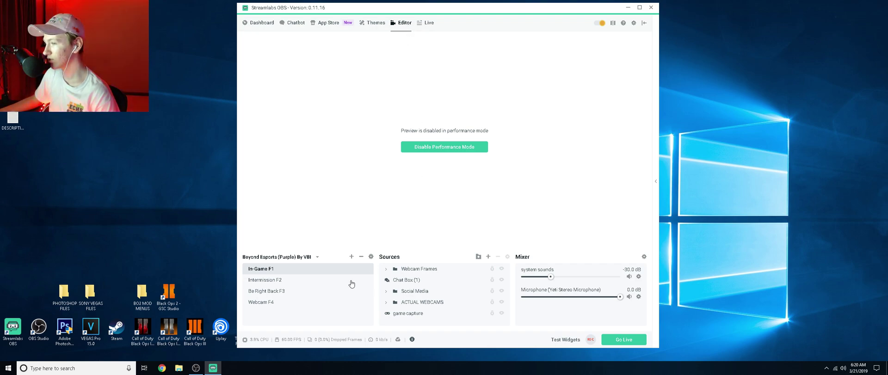
# In the video settings, select Lanczos (Sharpened scaling, 32 samples) as the downscale filter and 60 as the common FPS value
pyautogui.click(635, 23)
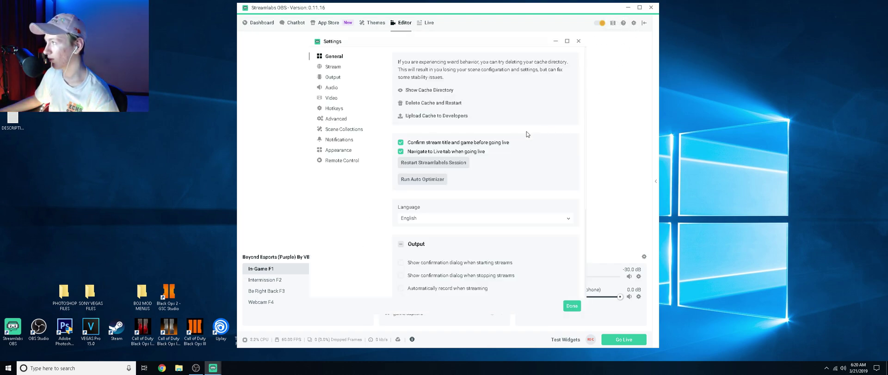
pyautogui.click(331, 79)
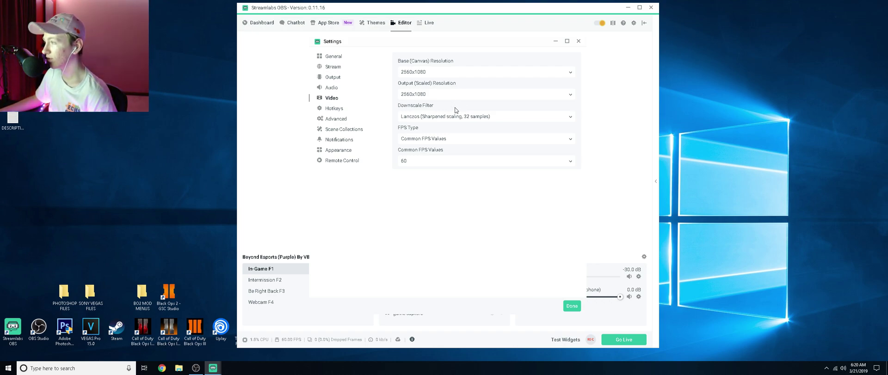
pyautogui.click(445, 120)
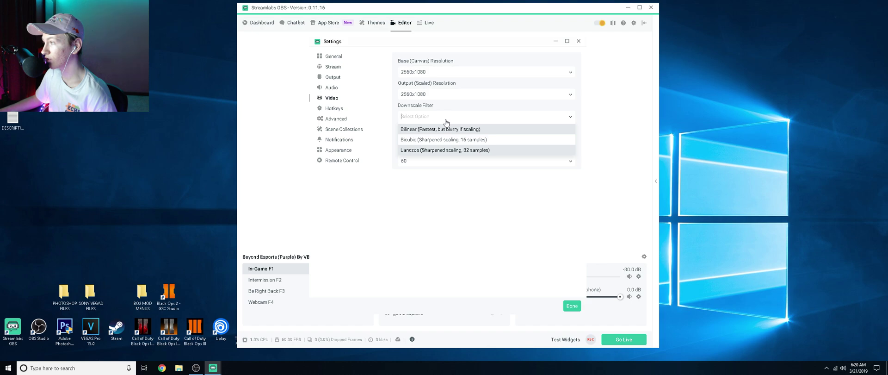
pyautogui.click(453, 150)
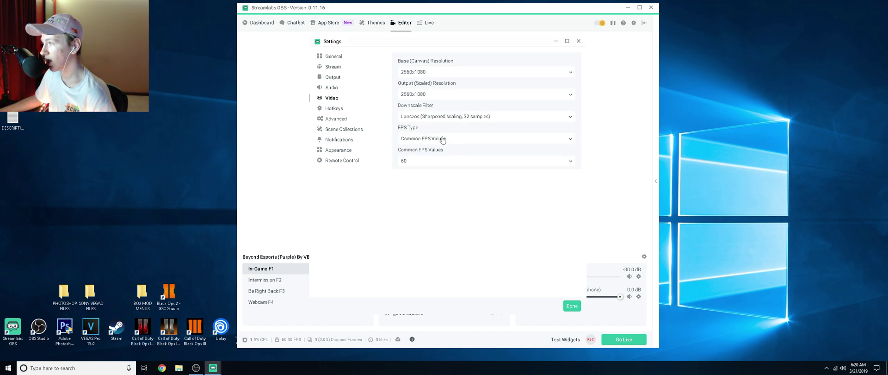
pyautogui.click(419, 162)
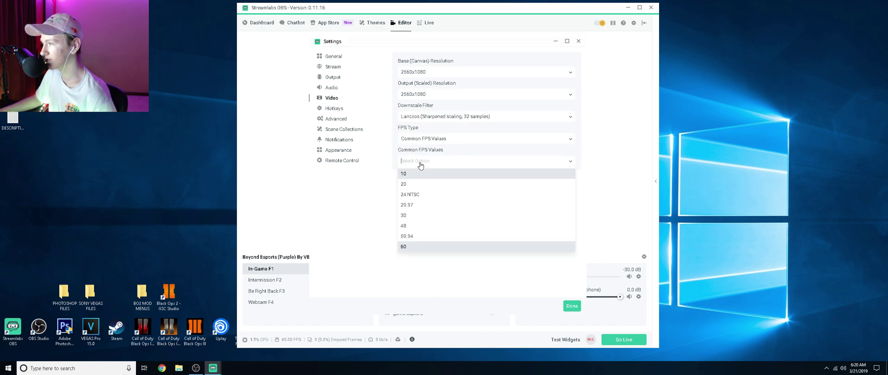
pyautogui.click(411, 250)
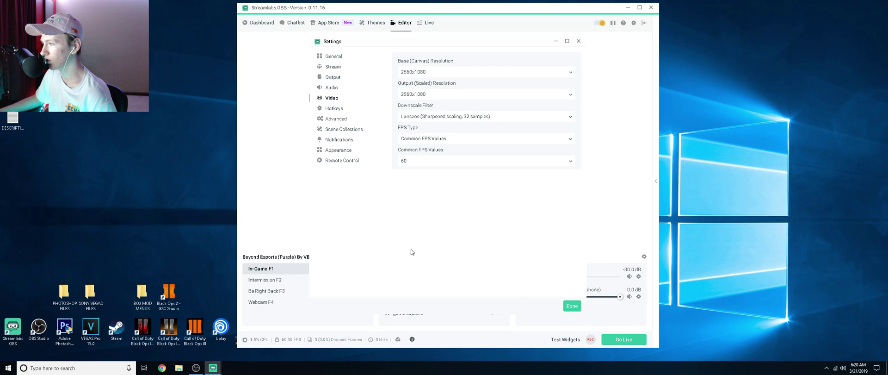
# Review the hotkey settings and the YUV Color Range options in the advanced settings, and close the settings window
pyautogui.click(331, 112)
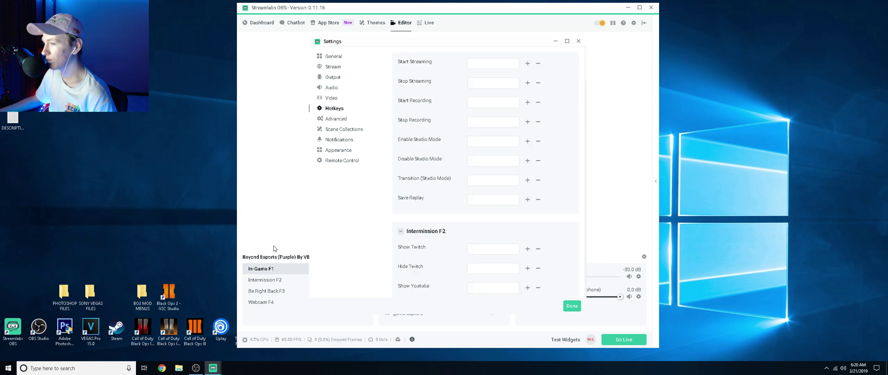
pyautogui.click(336, 120)
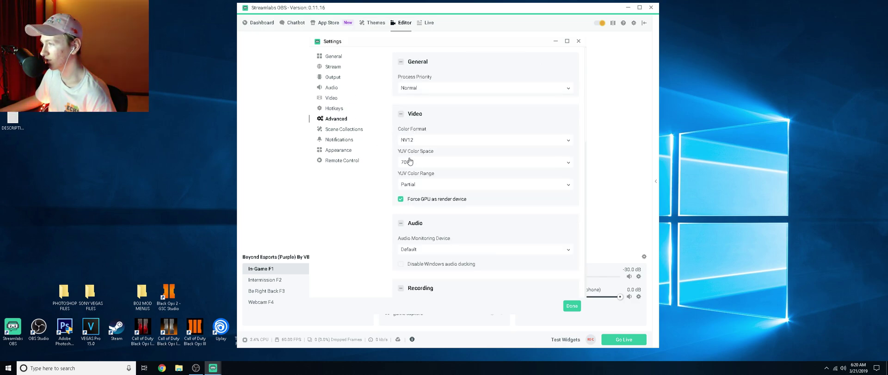
pyautogui.click(420, 185)
pyautogui.click(416, 207)
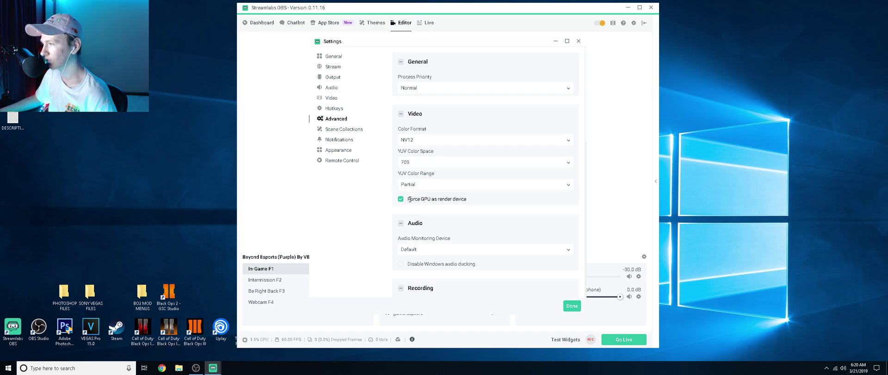
pyautogui.click(420, 184)
pyautogui.click(418, 186)
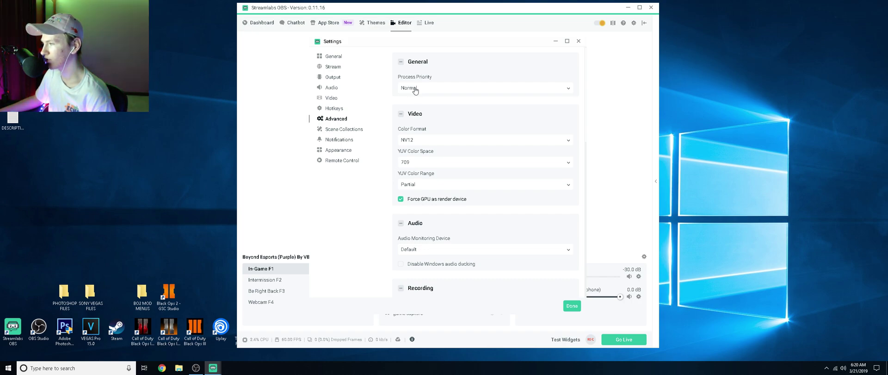
pyautogui.click(578, 42)
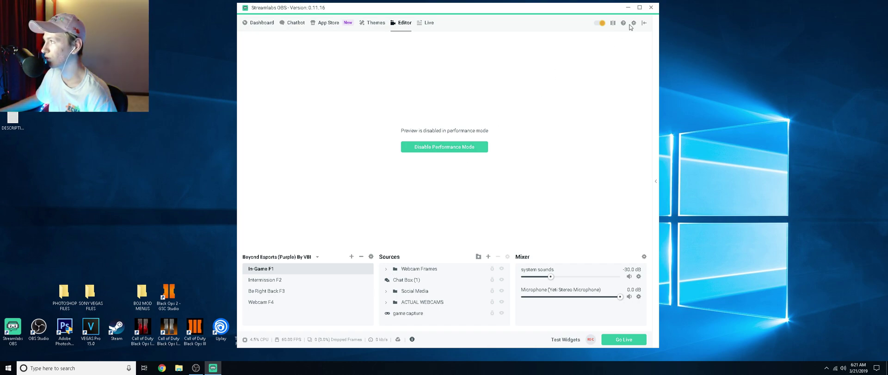
# Close Streamlabs OBS and open the slobs-client folder under the user profile's AppData\Roaming on Local Disk (C:)
pyautogui.click(651, 7)
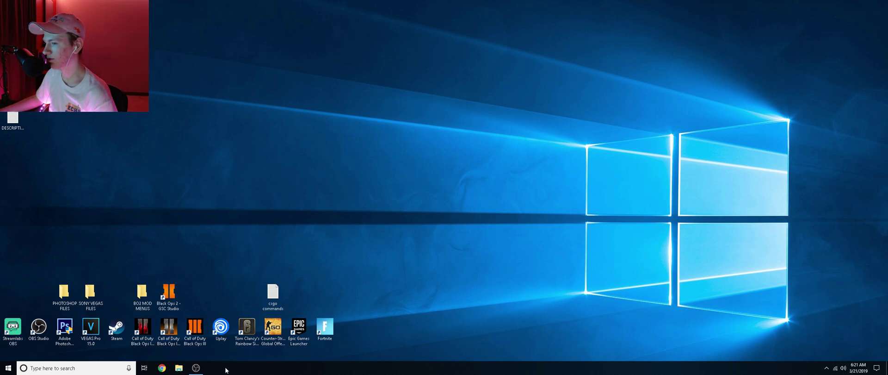
pyautogui.click(180, 368)
pyautogui.doubleClick(403, 171)
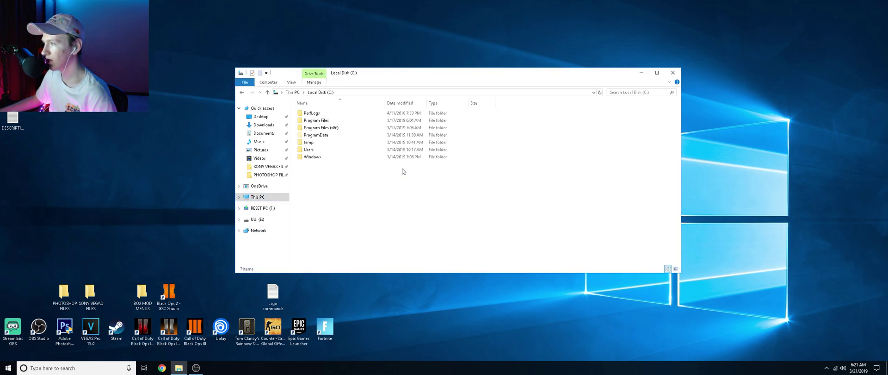
pyautogui.doubleClick(359, 146)
pyautogui.doubleClick(357, 127)
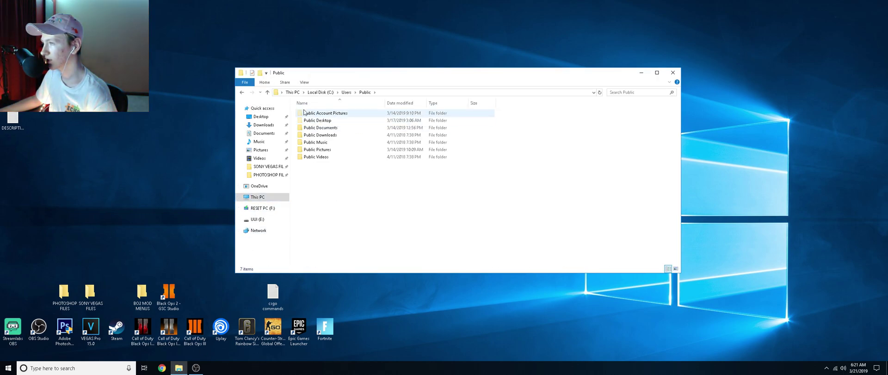
pyautogui.click(242, 92)
pyautogui.doubleClick(319, 120)
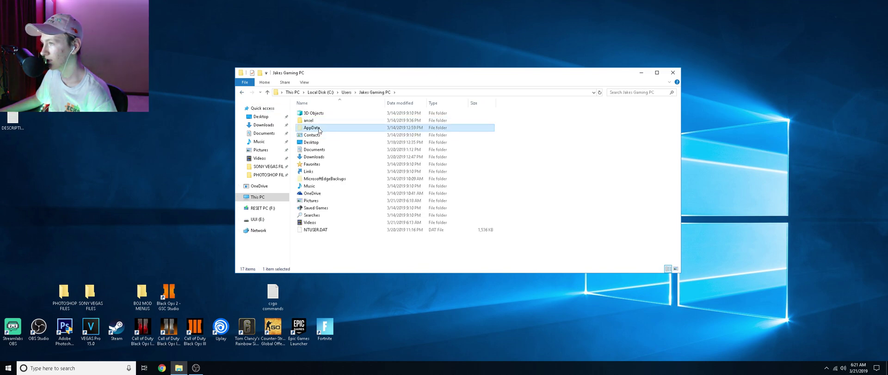
pyautogui.doubleClick(311, 127)
pyautogui.doubleClick(313, 127)
pyautogui.click(323, 179)
pyautogui.doubleClick(323, 180)
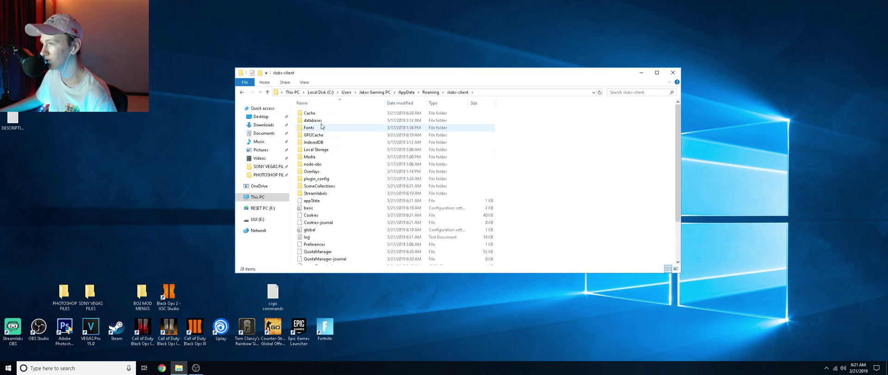
# Delete the Cache and GPUCache folders from slobs-client, and close File Explorer
pyautogui.click(324, 116)
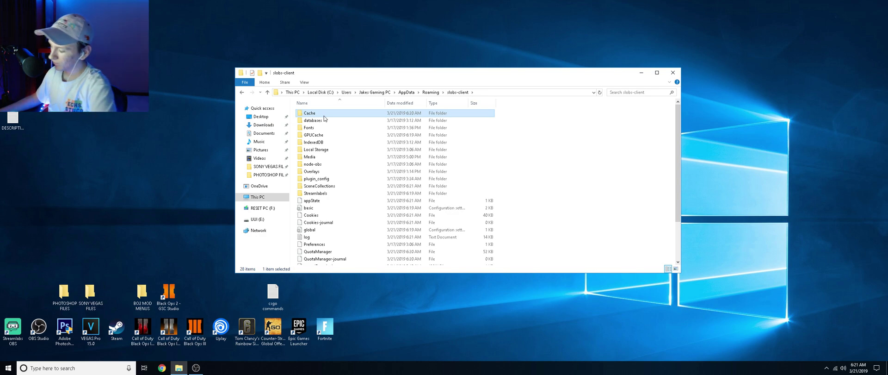
pyautogui.press('Delete')
pyautogui.click(314, 127)
pyautogui.press('Delete')
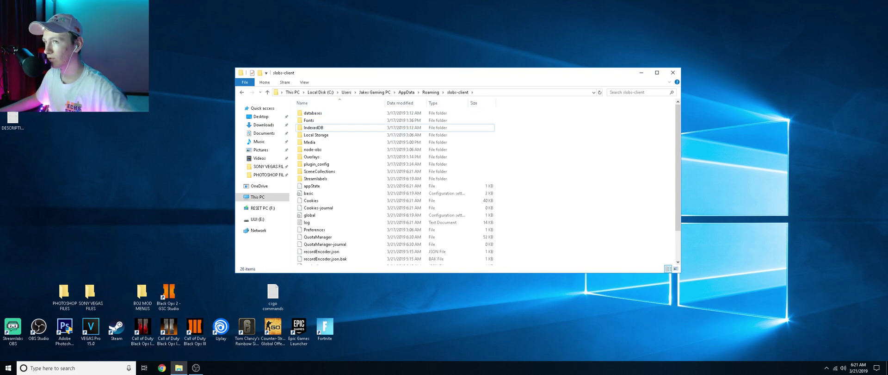
pyautogui.hotkey('shift', 'Delete')
pyautogui.click(502, 189)
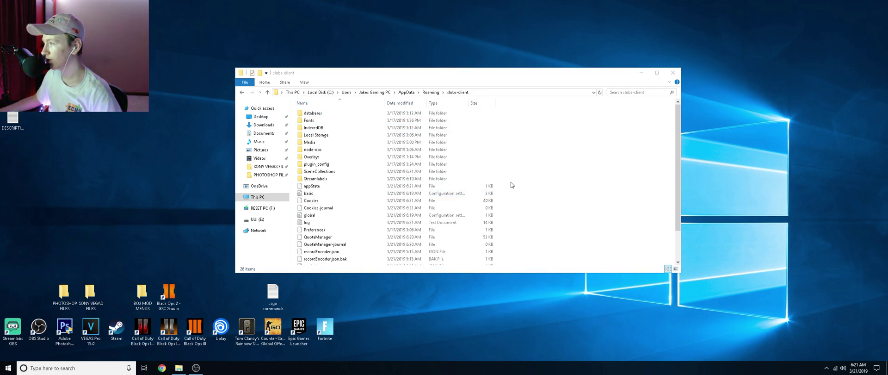
pyautogui.hotkey('alt', 'F4')
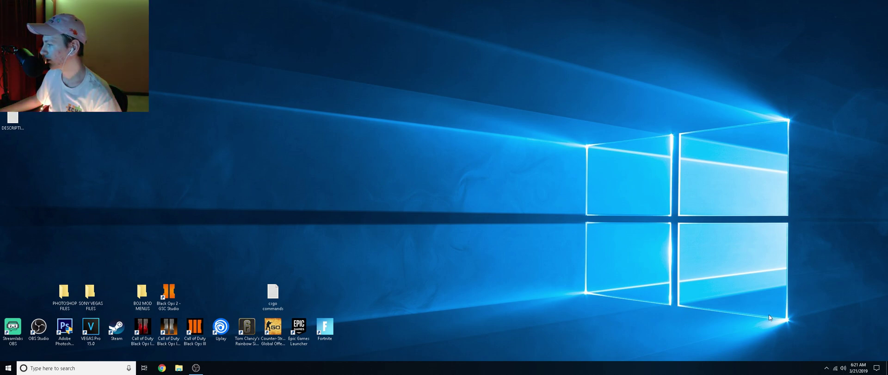
# Switch to OBS Studio and reposition its window on the desktop to view the disabled preview and CPU usage
pyautogui.click(195, 367)
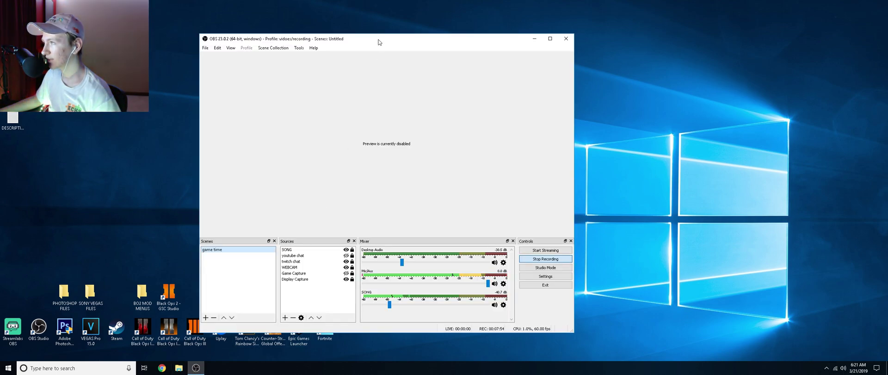
pyautogui.moveTo(379, 43); pyautogui.dragTo(440, 42)
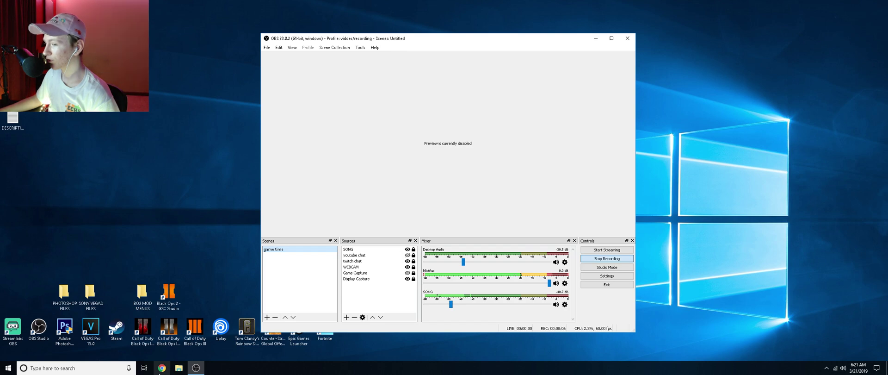
# Switch to Chrome, open the Twitch live dashboard and go to the account's own channel page
pyautogui.click(161, 367)
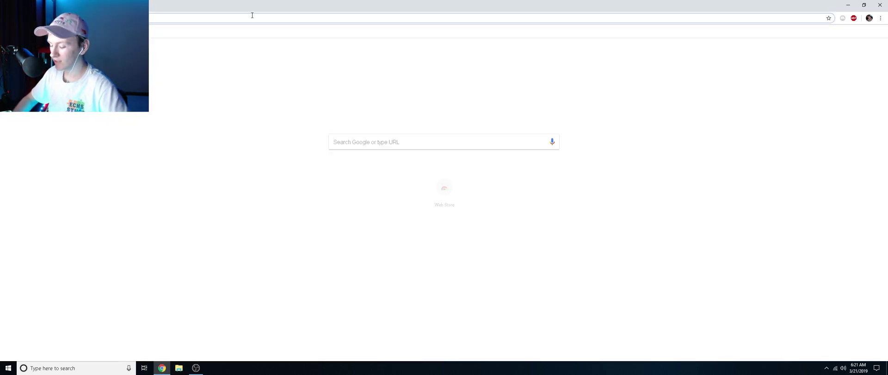
pyautogui.write('twi')
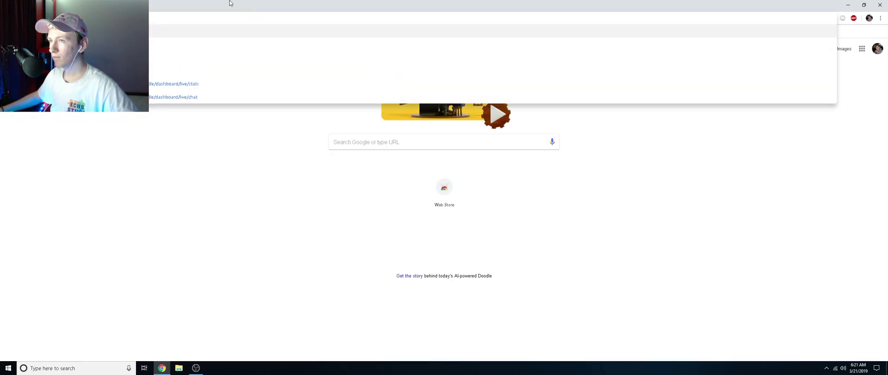
pyautogui.click(200, 90)
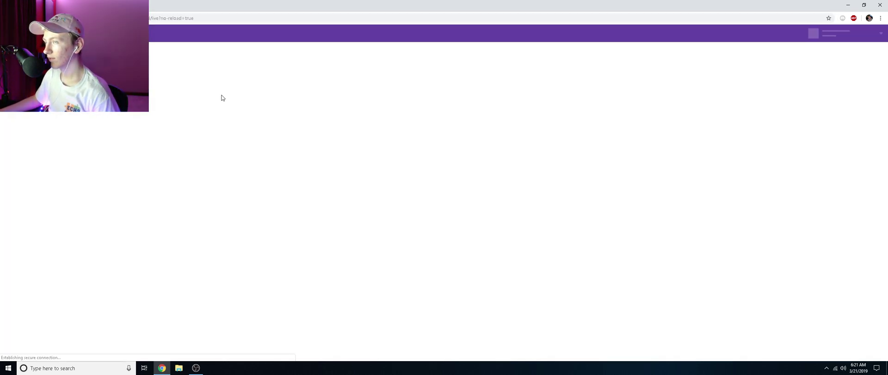
pyautogui.click(836, 32)
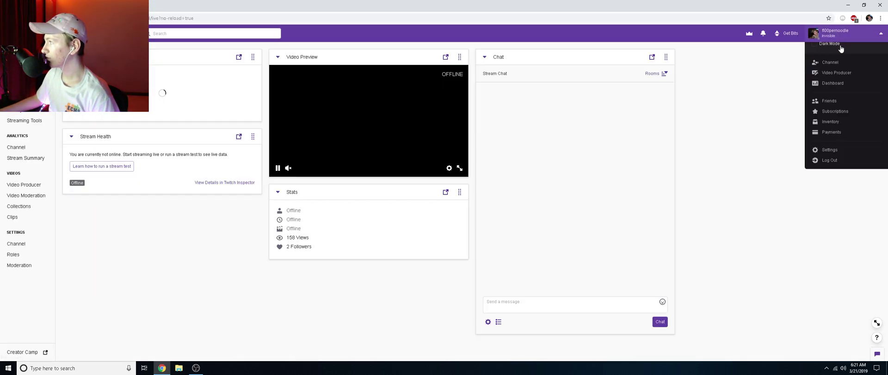
pyautogui.click(831, 55)
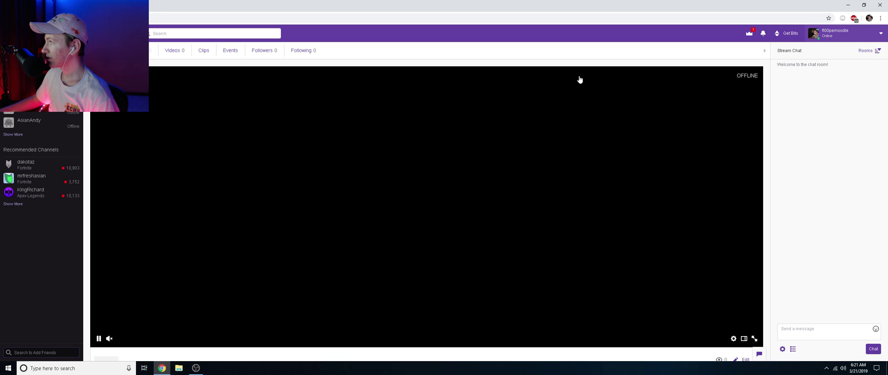